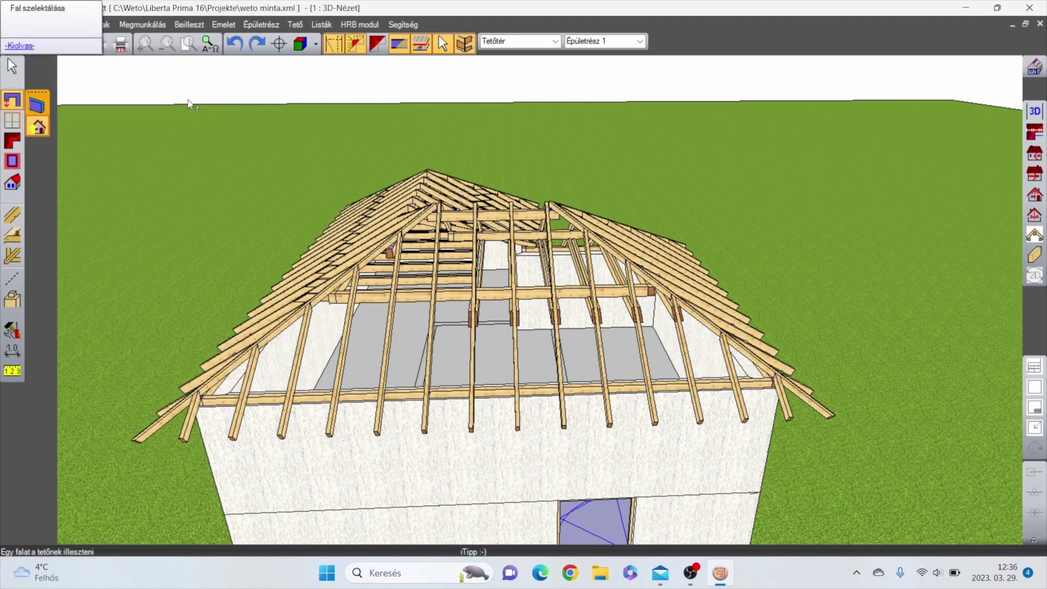
# - Fit the attic wall below the hipped roof end to the roof surface, taking the upper limit from the layer definition
pyautogui.click(341, 444)
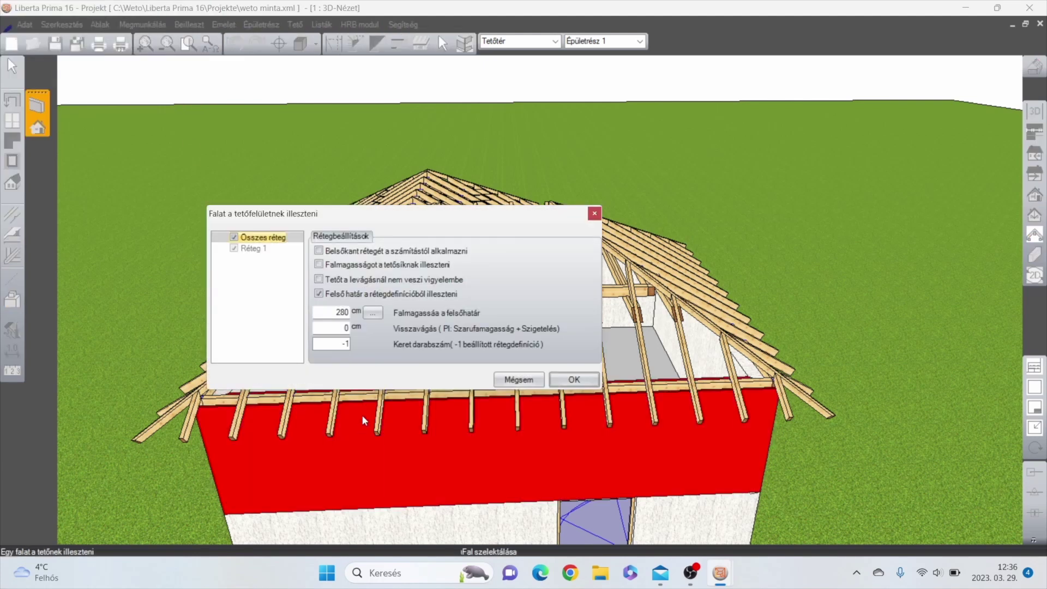
pyautogui.click(579, 379)
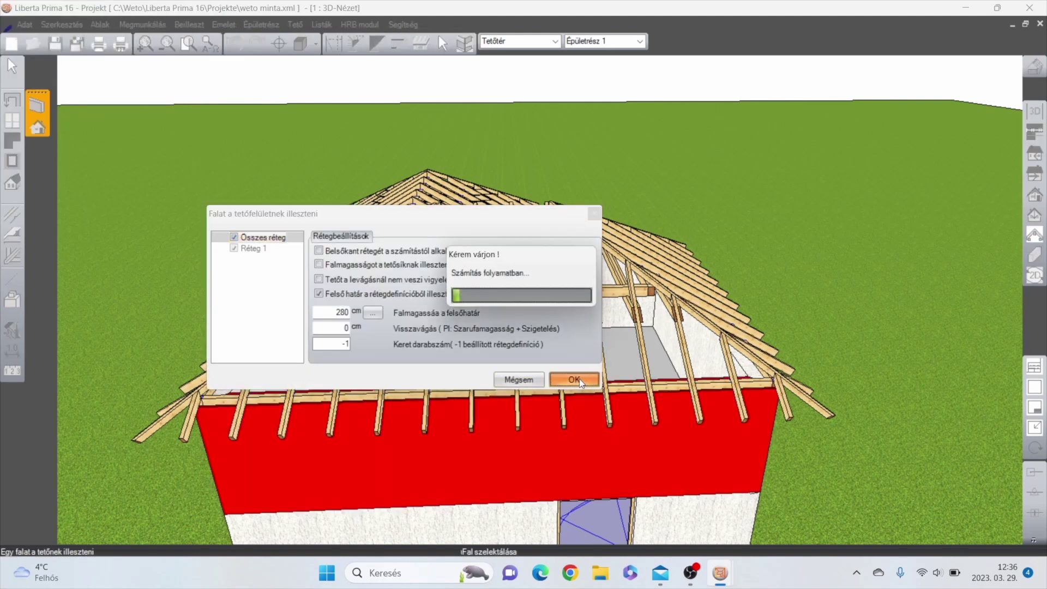
pyautogui.moveTo(416, 449); pyautogui.dragTo(476, 397, button='middle')
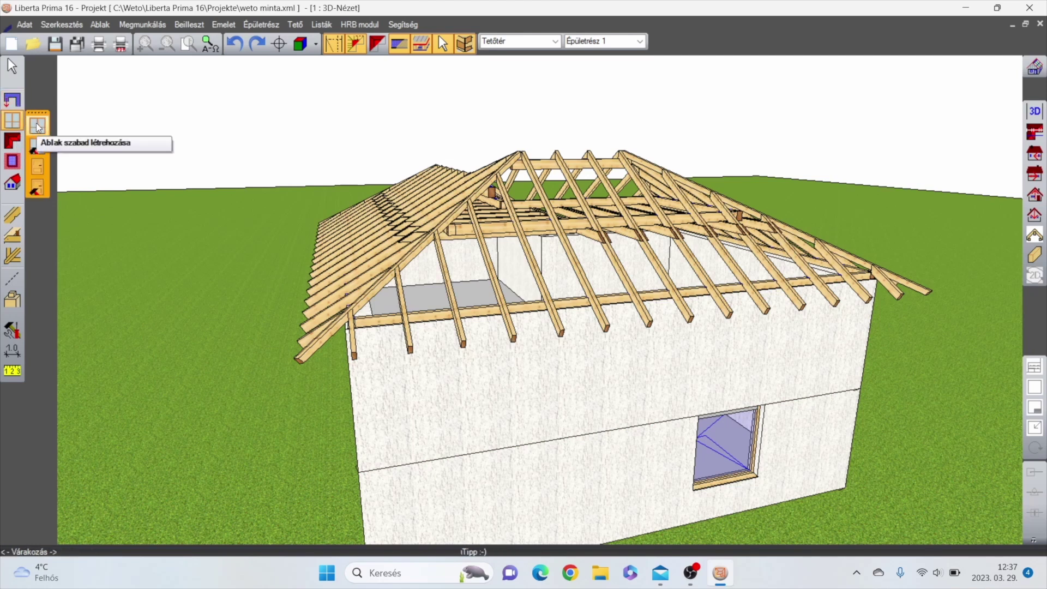
# - Start a freely placed window in the windowless ground-floor wall and fix its insertion point near the middle of the wall
pyautogui.click(37, 126)
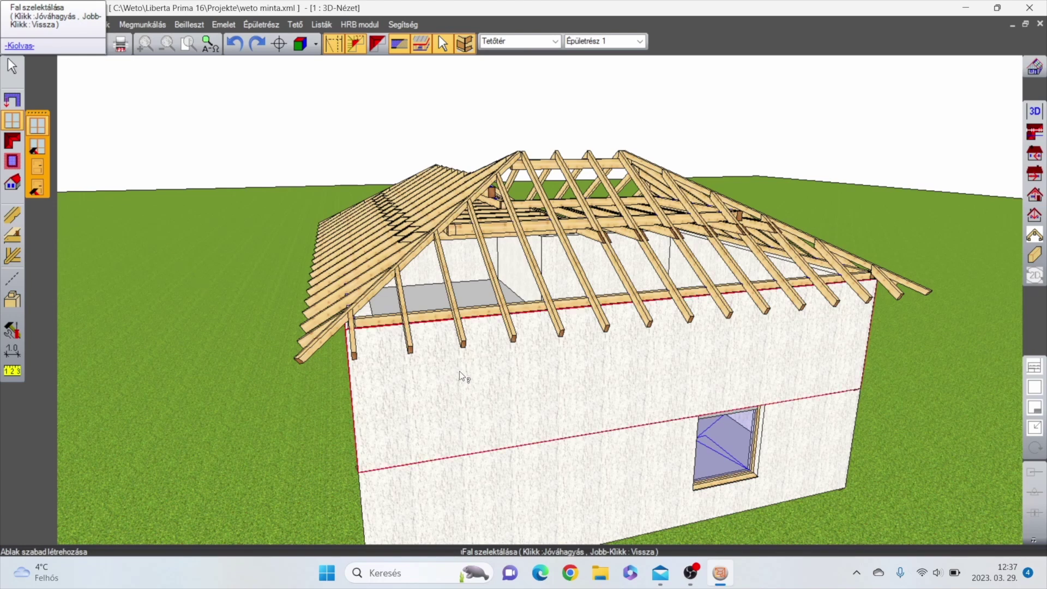
pyautogui.moveTo(504, 397); pyautogui.dragTo(645, 377, button='middle')
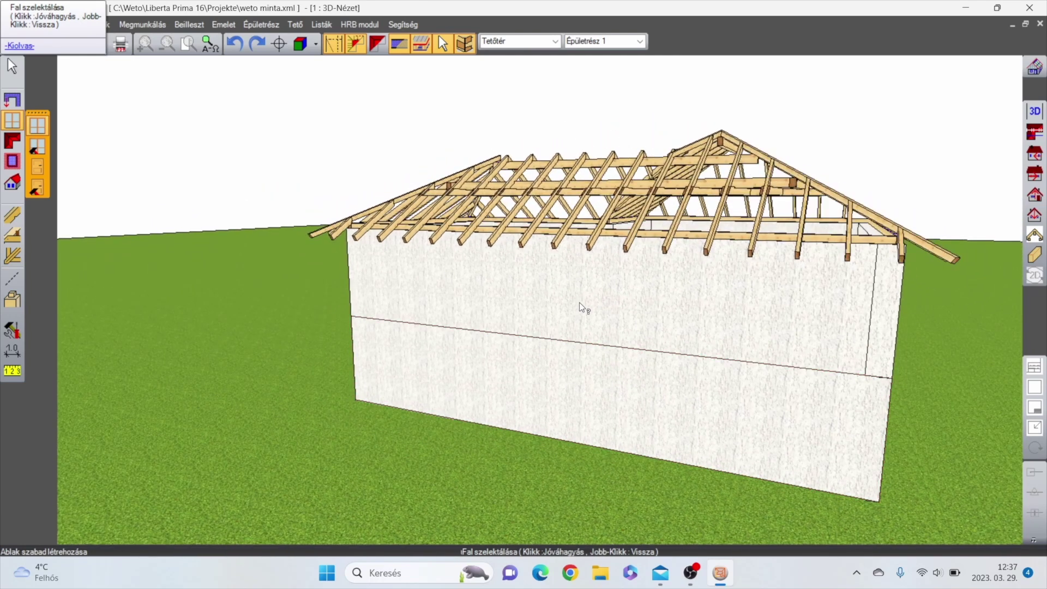
pyautogui.click(578, 355)
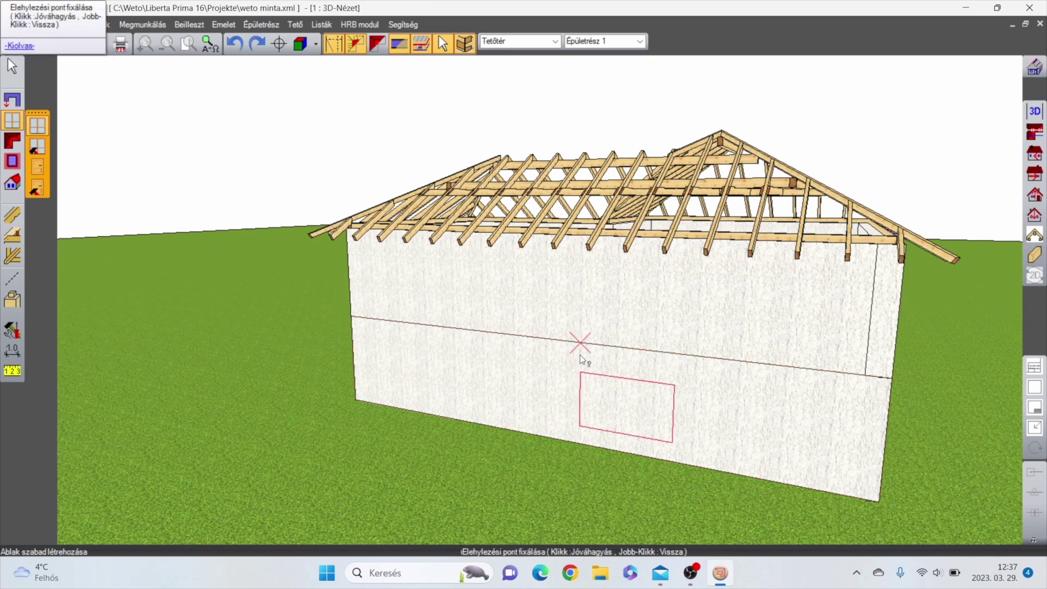
pyautogui.click(507, 364)
pyautogui.moveTo(433, 156); pyautogui.dragTo(445, 122)
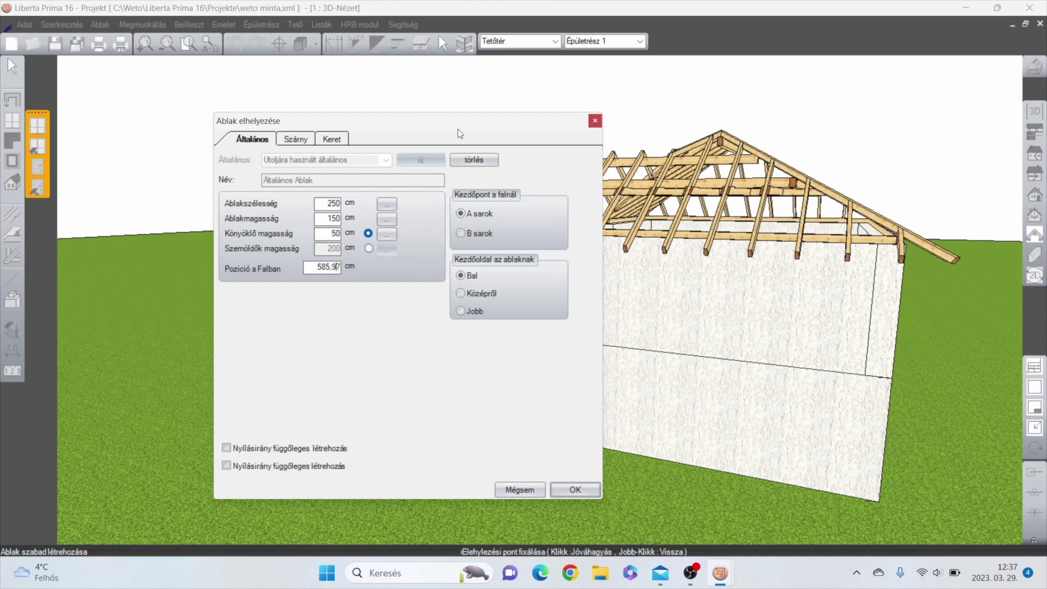
pyautogui.moveTo(450, 125); pyautogui.dragTo(874, 131)
# - Set the window's width to 150 cm, its sill height to 90 cm and its position in the wall to 600 cm
pyautogui.doubleClick(754, 212)
pyautogui.write('15')
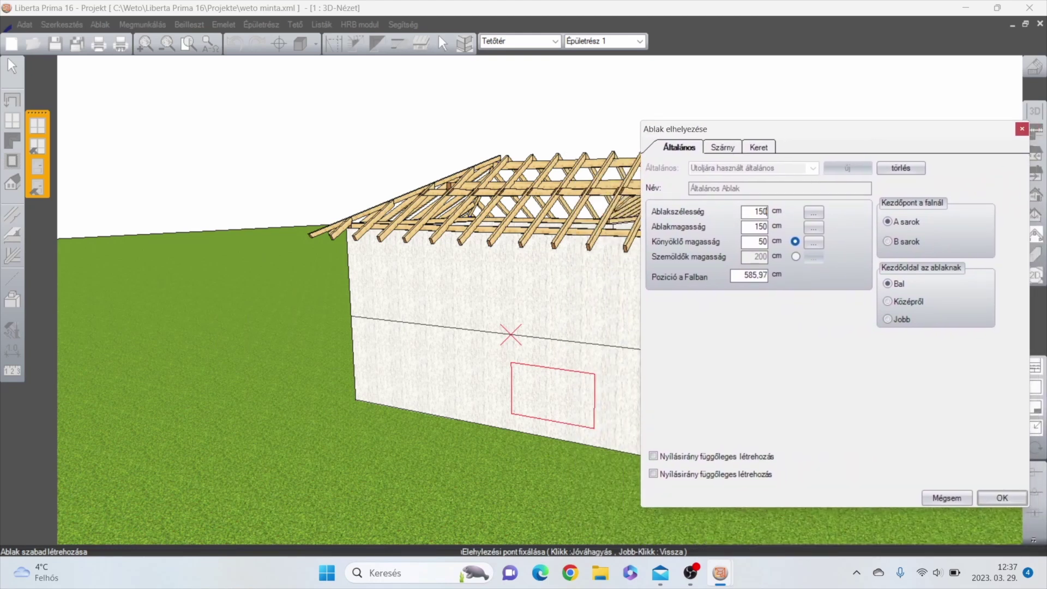
pyautogui.click(754, 226)
pyautogui.doubleClick(749, 241)
pyautogui.write('9')
pyautogui.click(737, 274)
pyautogui.doubleClick(738, 274)
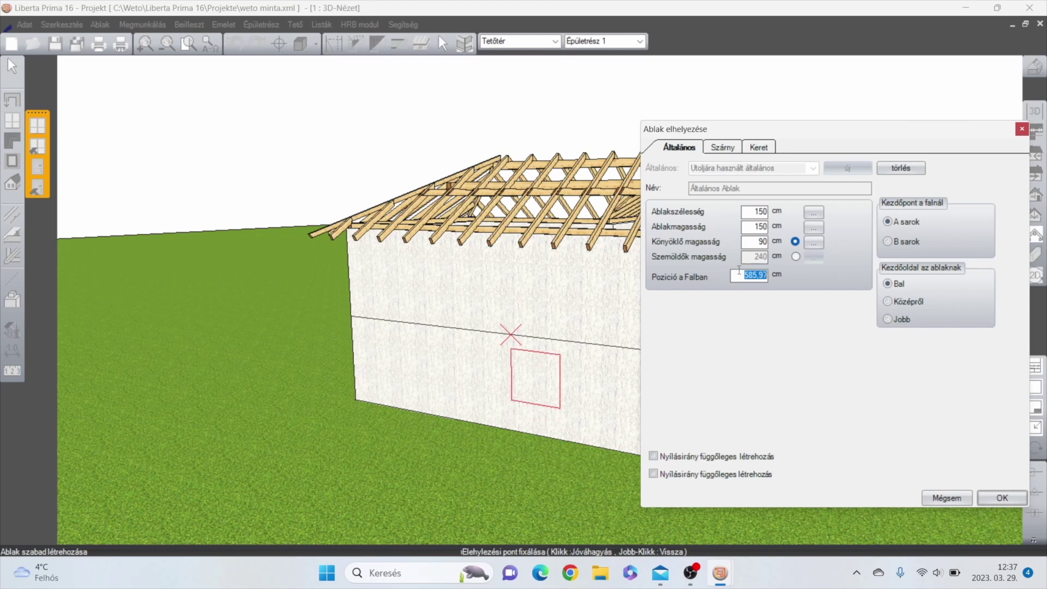
pyautogui.write('600')
pyautogui.click(748, 227)
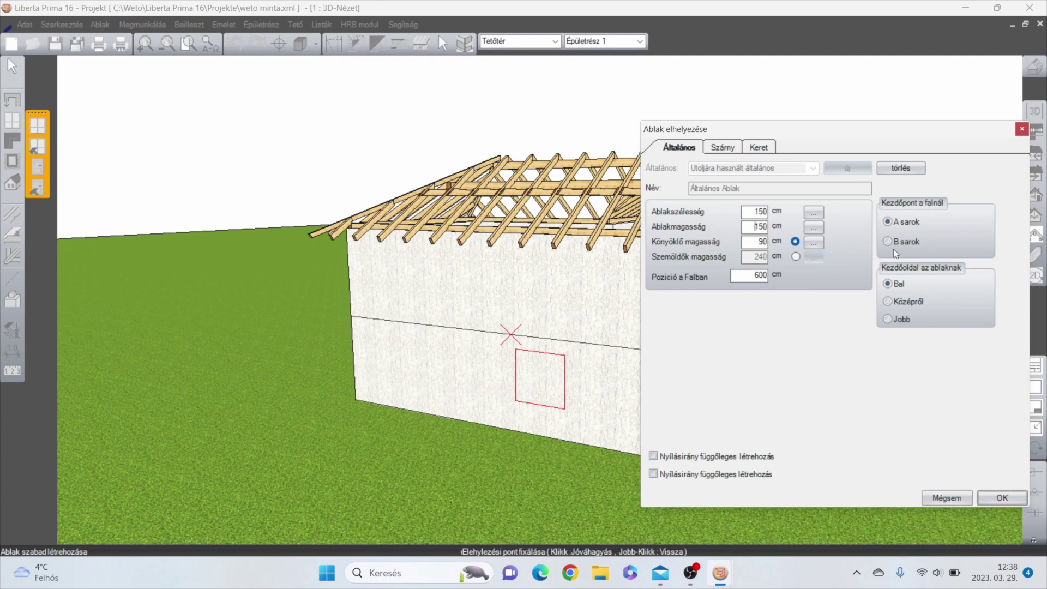
# - Review the window's sash and frame settings and create the window, saving the project along the way
pyautogui.click(731, 149)
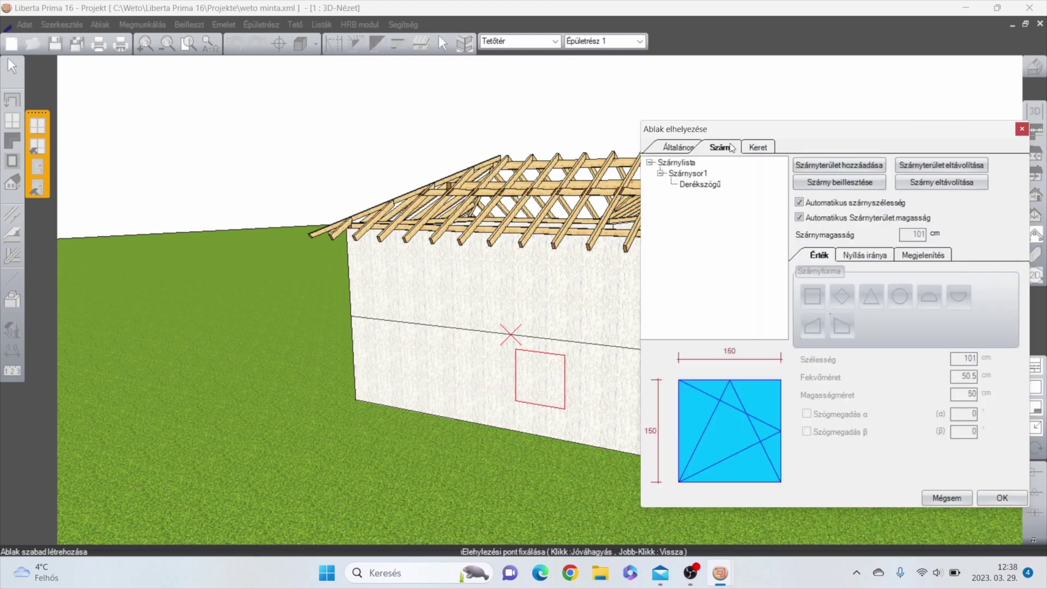
pyautogui.click(759, 148)
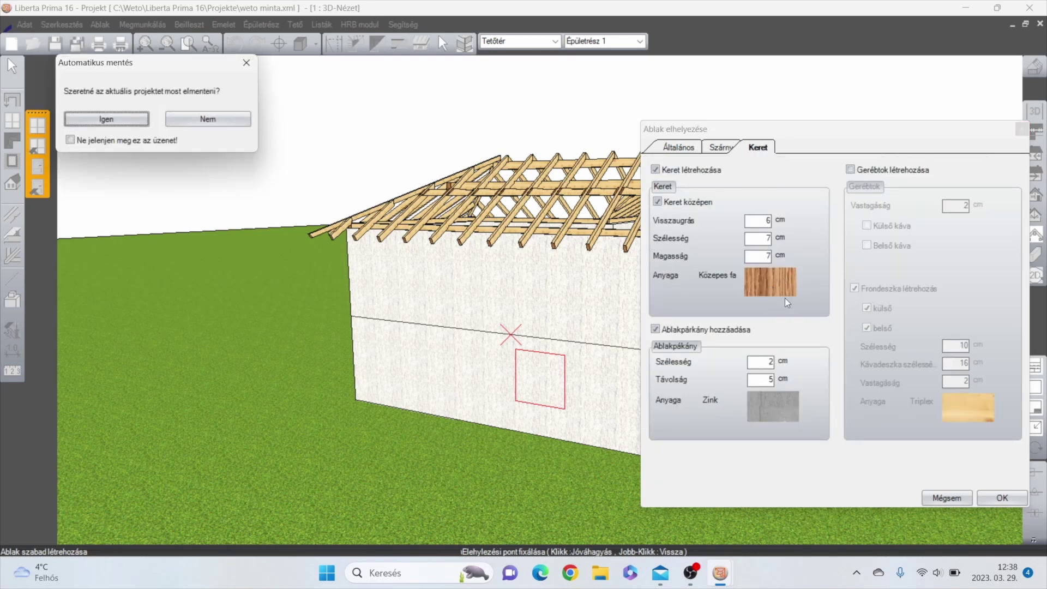
pyautogui.click(143, 120)
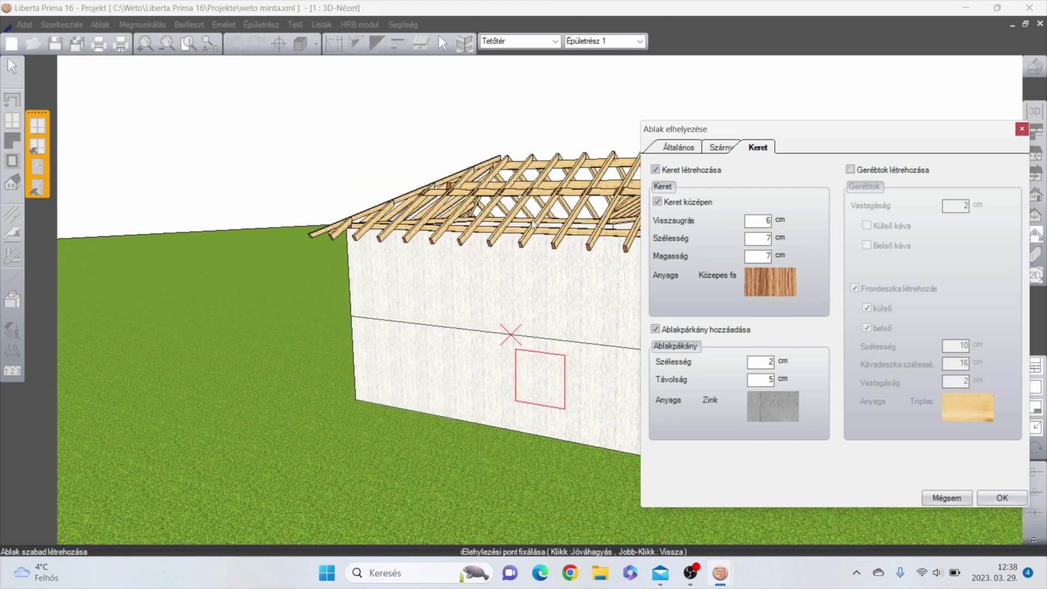
pyautogui.click(1000, 498)
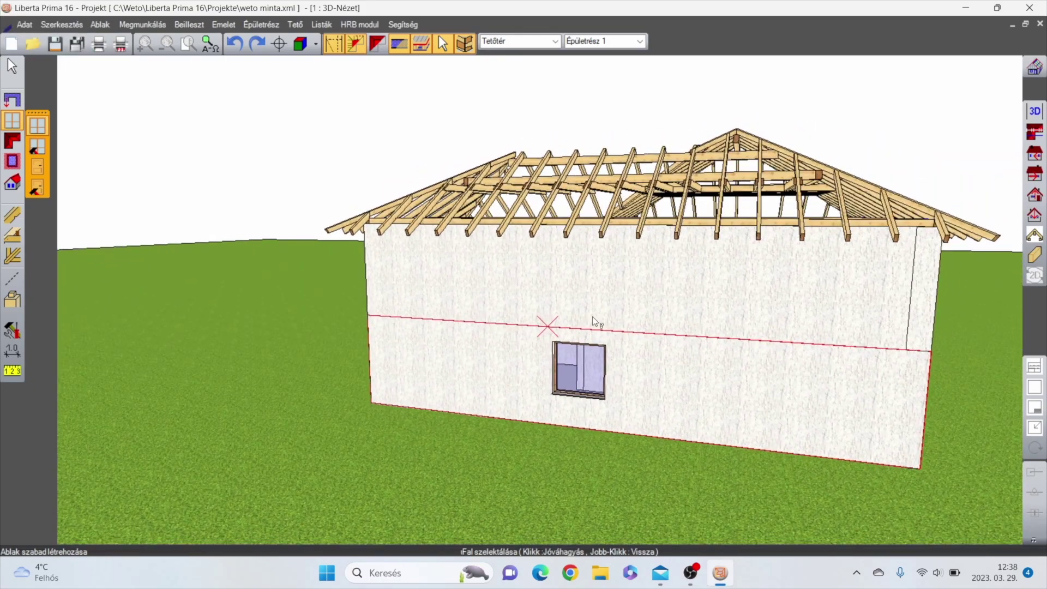
pyautogui.click(41, 167)
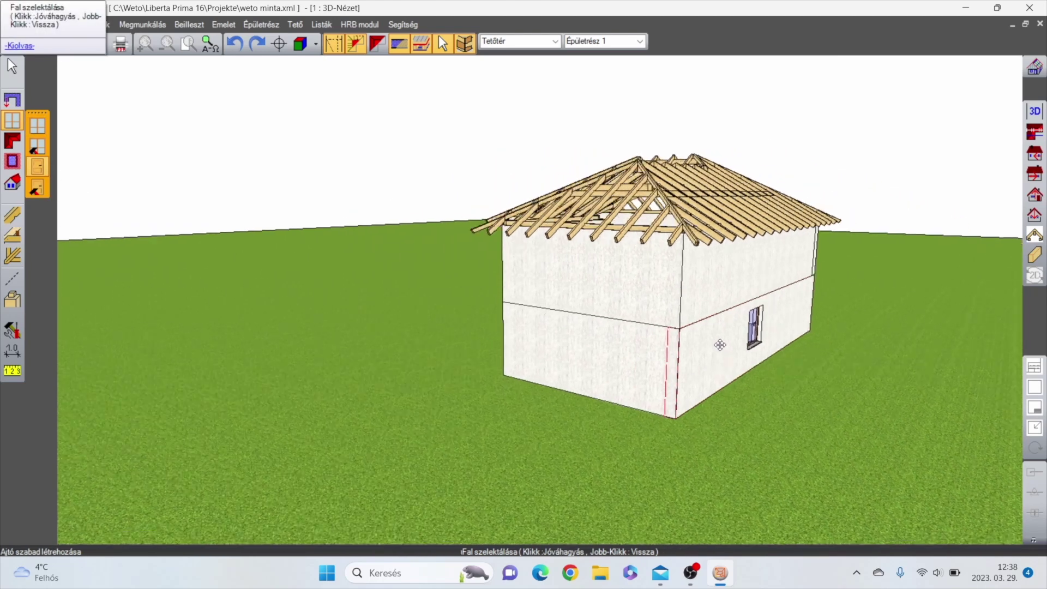
pyautogui.click(612, 349)
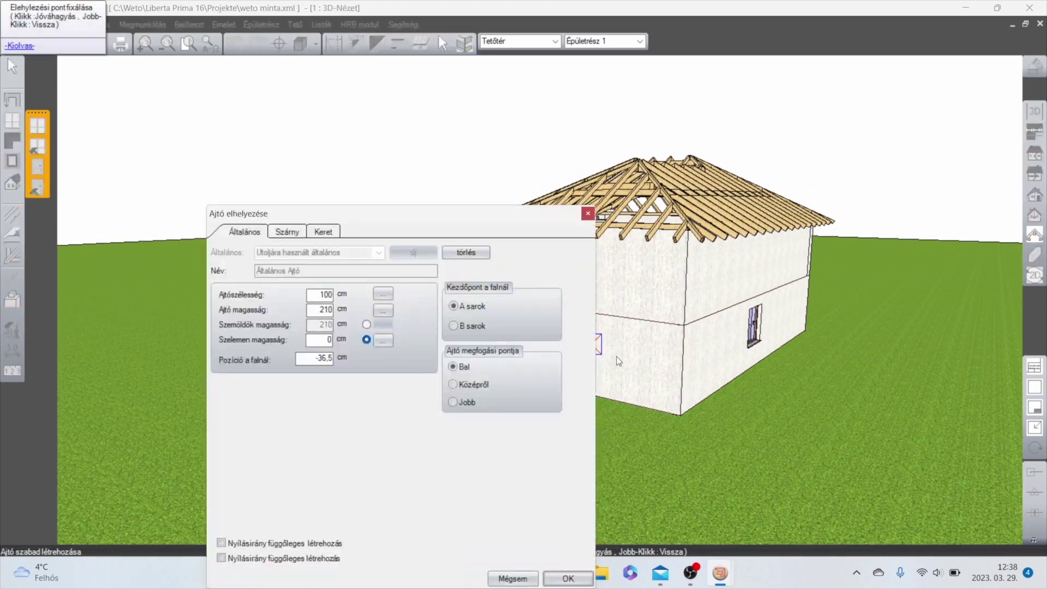
pyautogui.moveTo(395, 218); pyautogui.dragTo(474, 133)
pyautogui.click(181, 241)
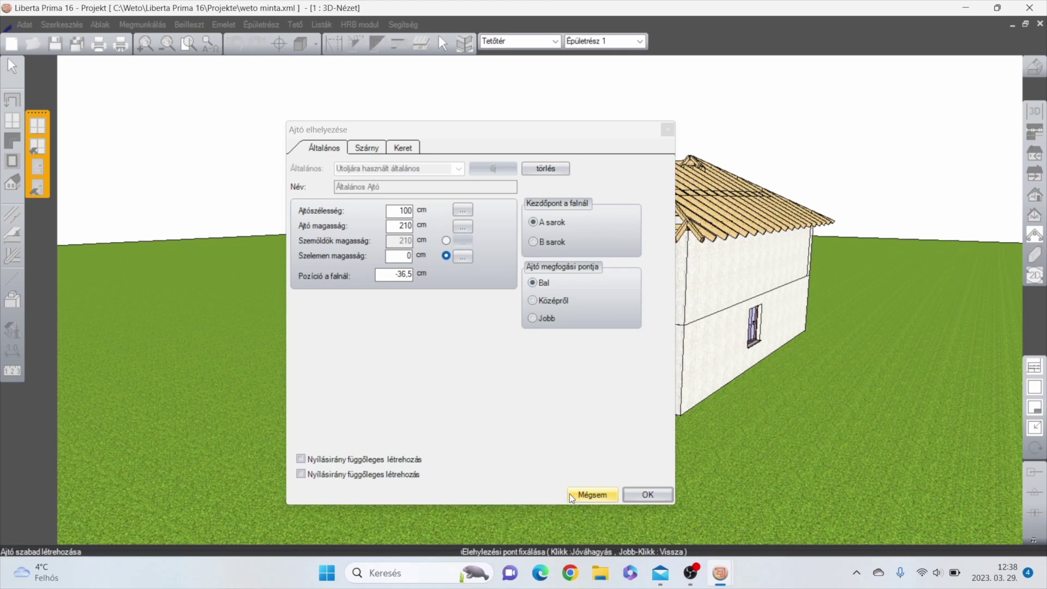
pyautogui.click(607, 494)
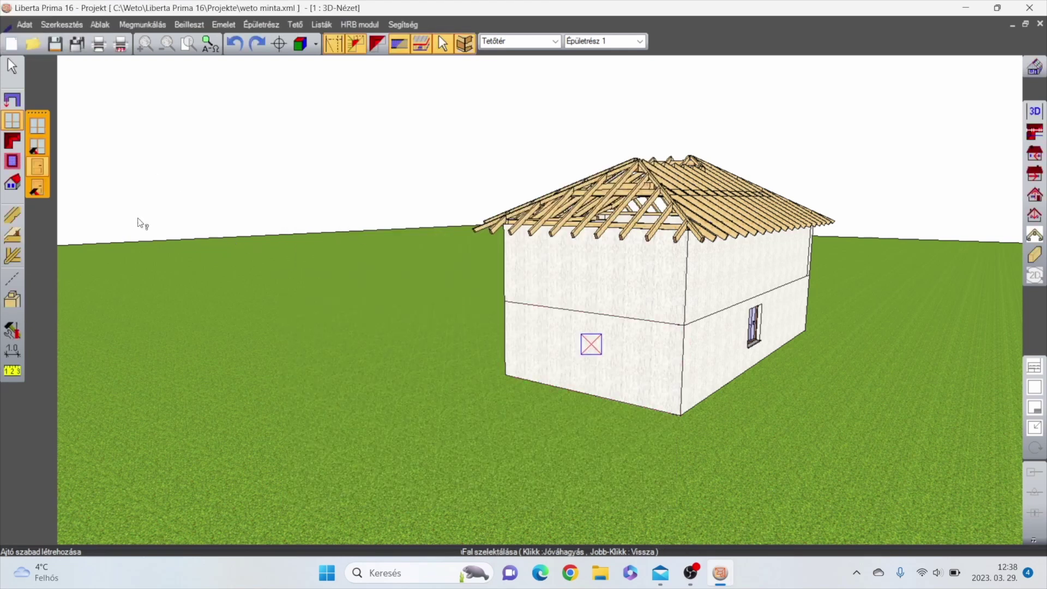
# - Open the profile of the roof surface above the wall with the new window using the roof profile modification
pyautogui.click(15, 142)
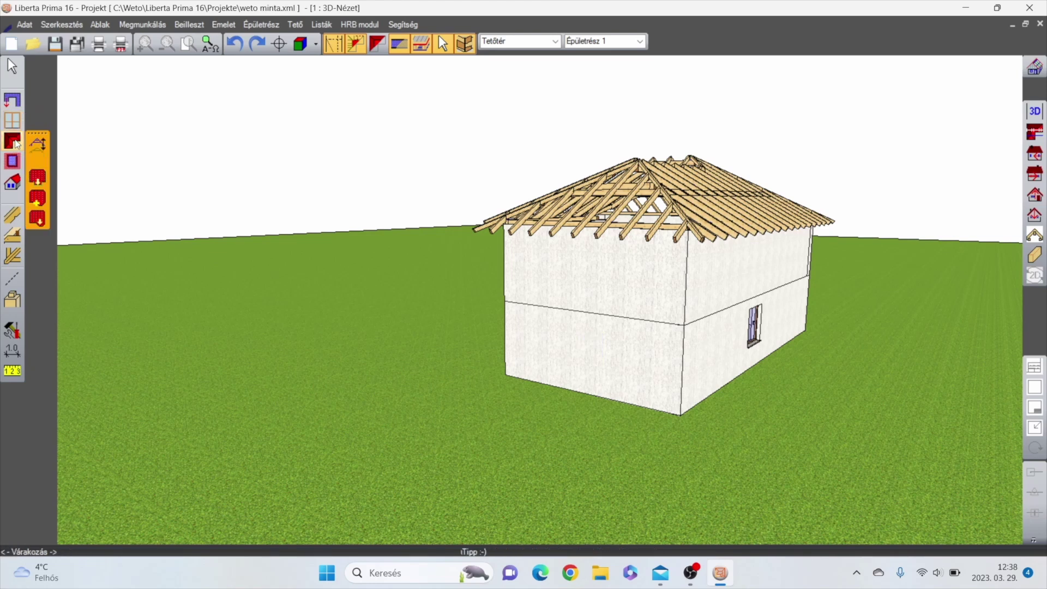
pyautogui.click(36, 145)
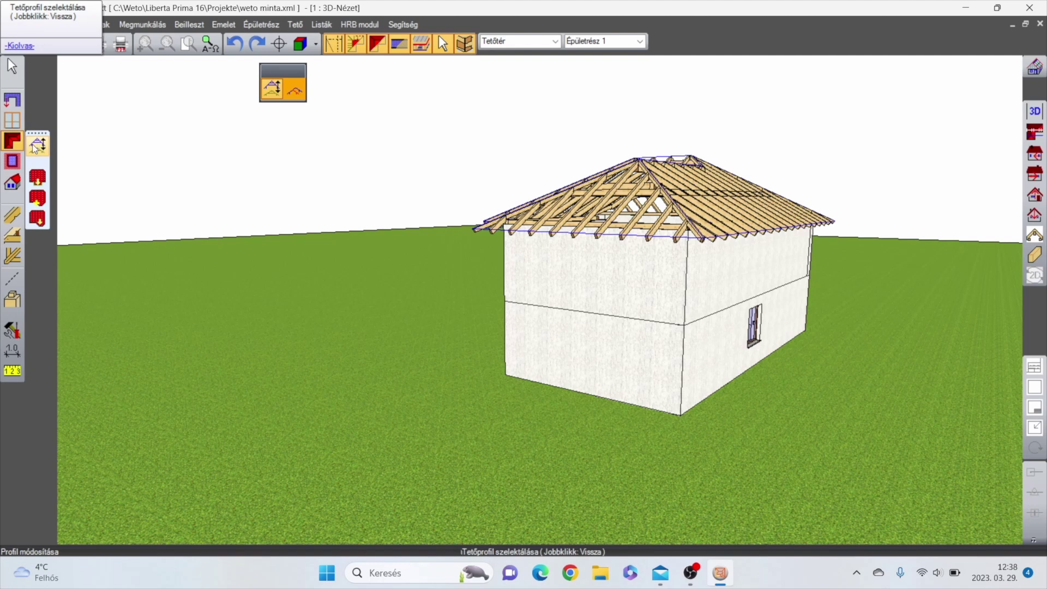
pyautogui.moveTo(509, 252); pyautogui.dragTo(355, 247)
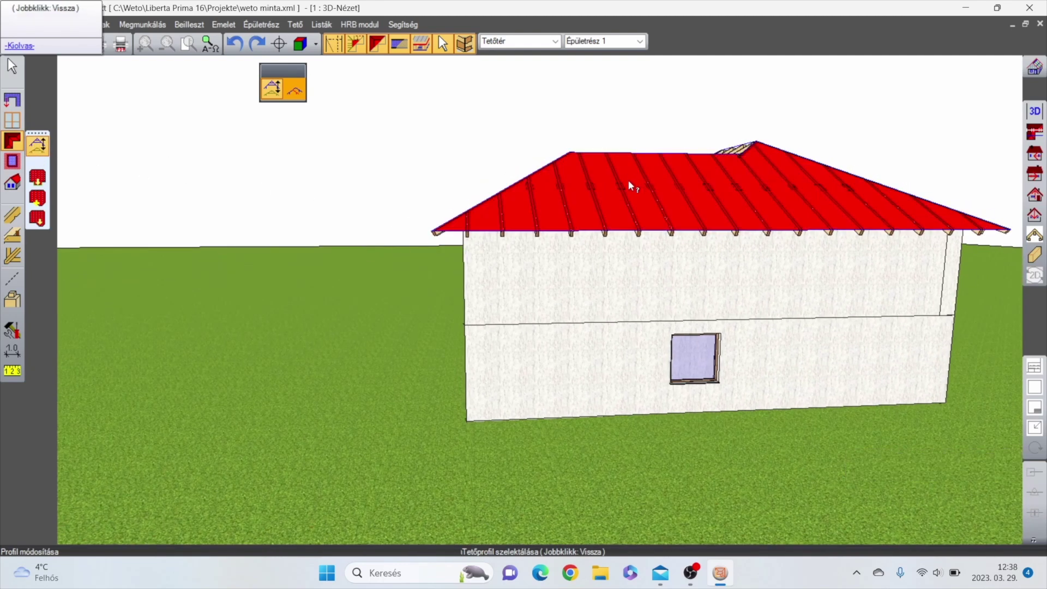
pyautogui.click(629, 183)
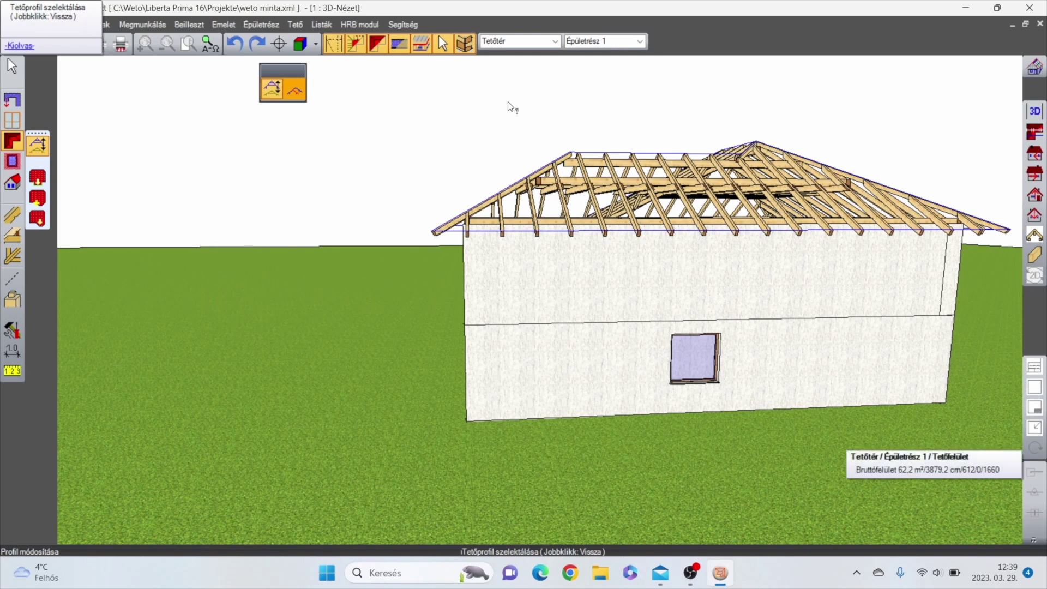
# - Start adding an eave point on the eave above the new window and release the roof surface's manual state
pyautogui.moveTo(594, 228); pyautogui.dragTo(597, 320, button='middle')
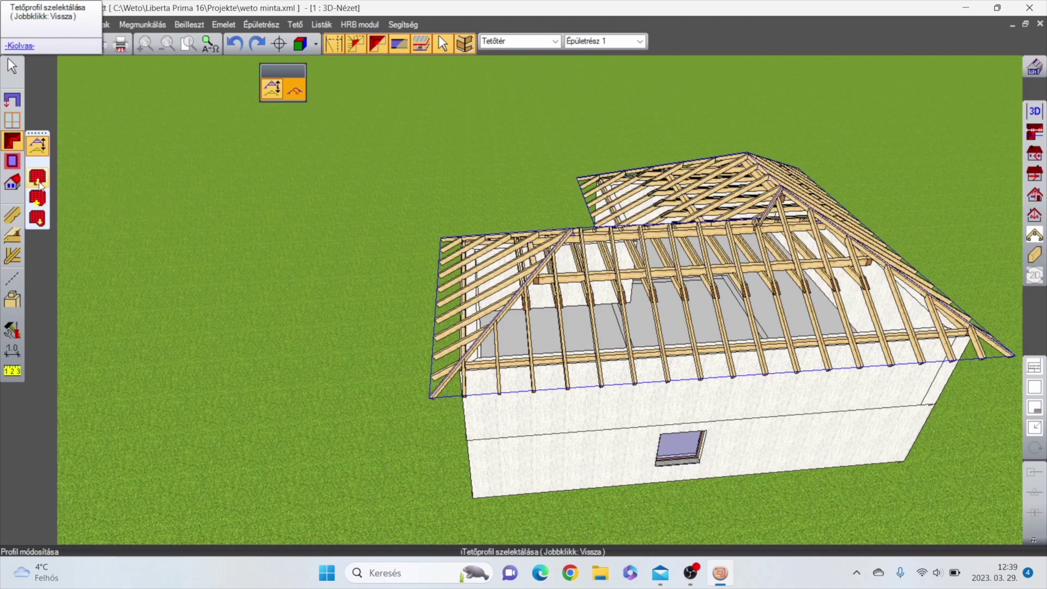
pyautogui.click(36, 178)
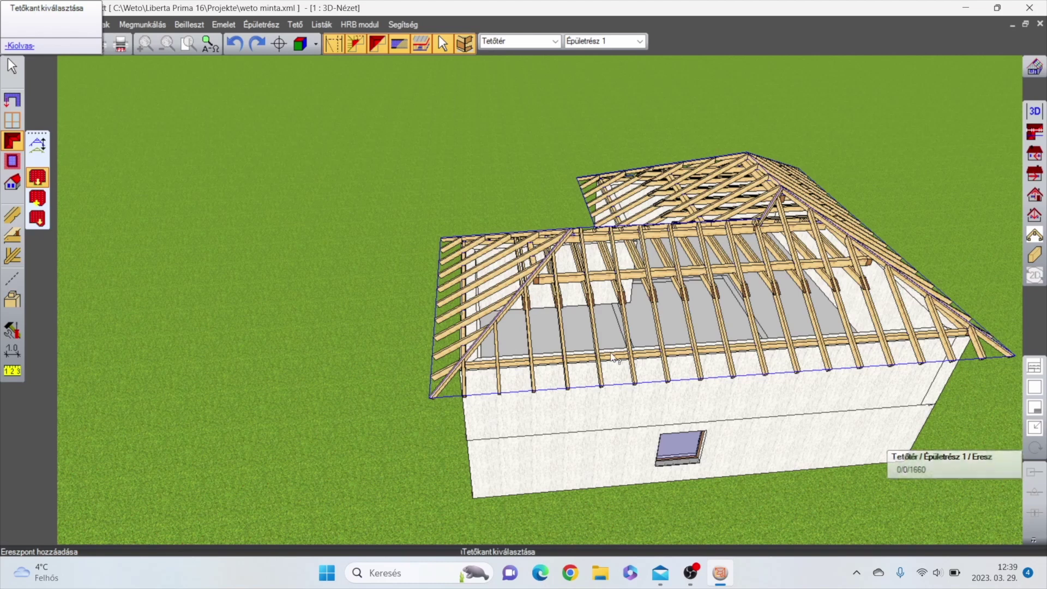
pyautogui.moveTo(614, 360); pyautogui.dragTo(616, 319, button='middle')
pyautogui.click(623, 335)
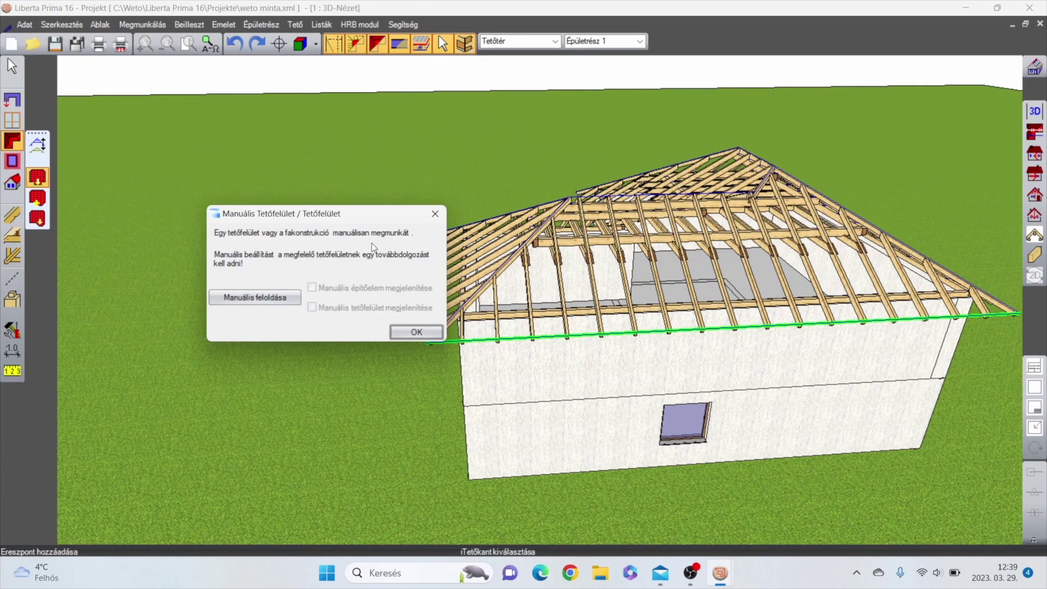
pyautogui.click(270, 299)
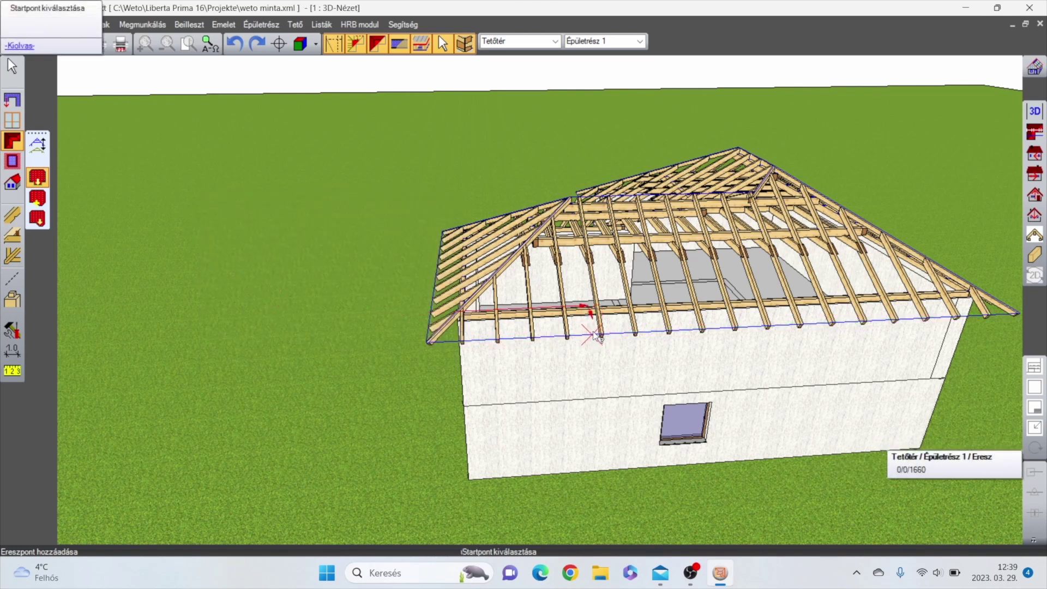
# - Mark the eave extension's start and end points at two rafter ends along the eave and pick its distance outside the eave line
pyautogui.scroll(3, 604, 334)
pyautogui.scroll(2, 604, 334)
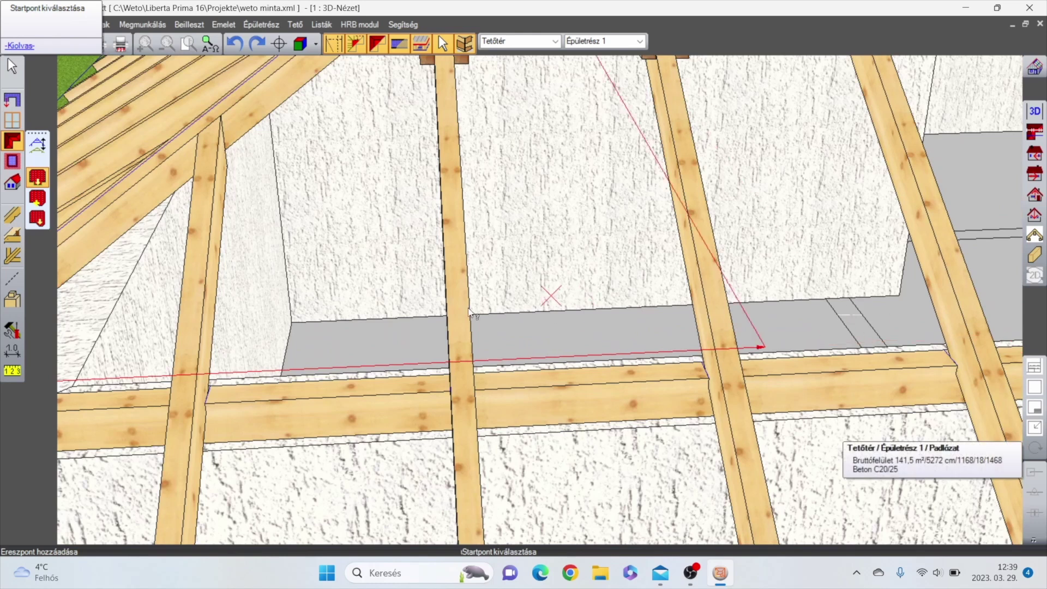
pyautogui.scroll(-5, 509, 310)
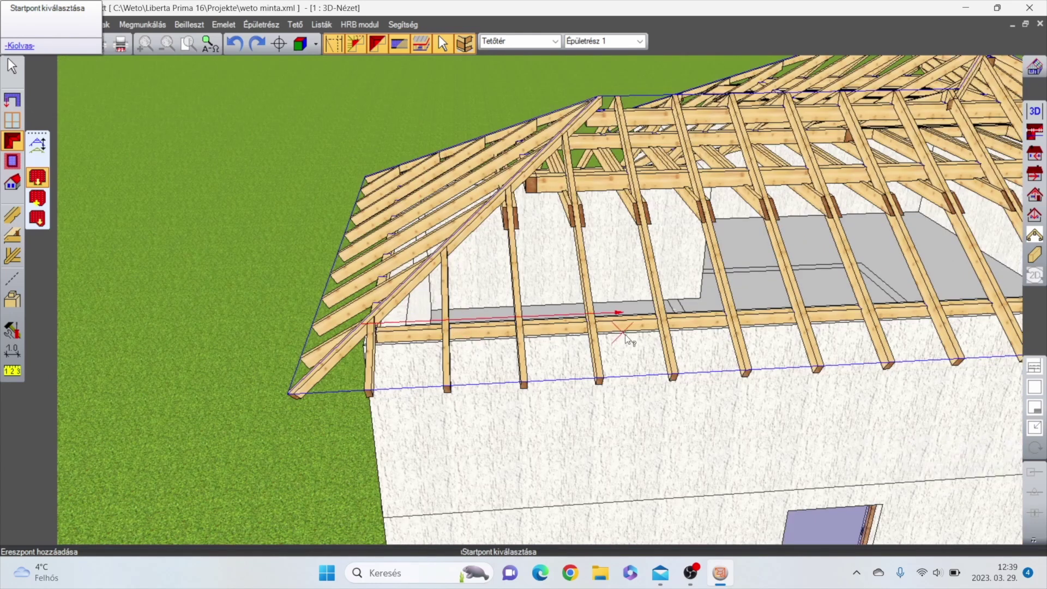
pyautogui.click(671, 373)
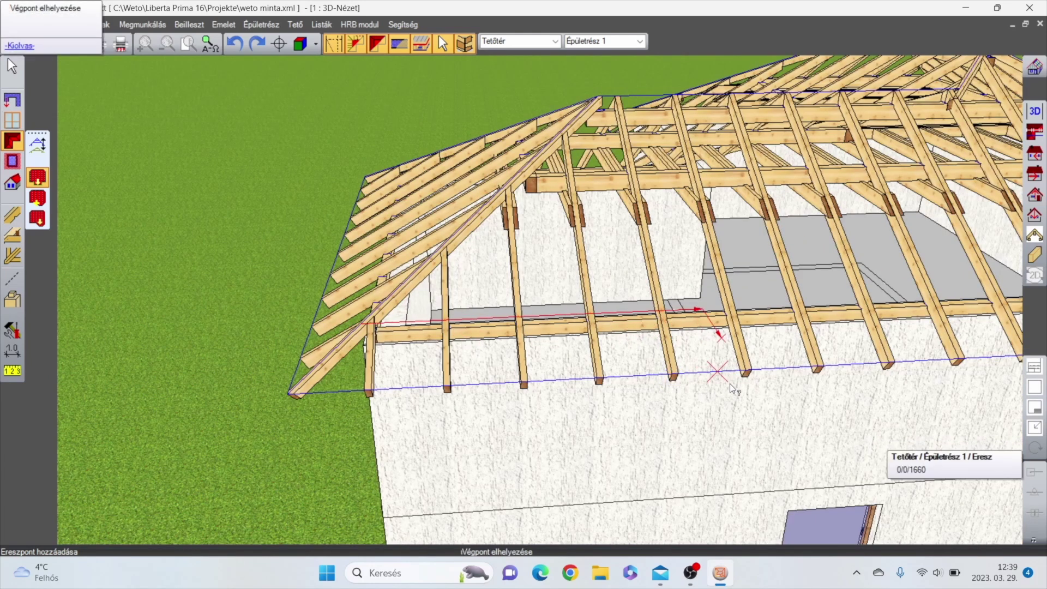
pyautogui.click(819, 373)
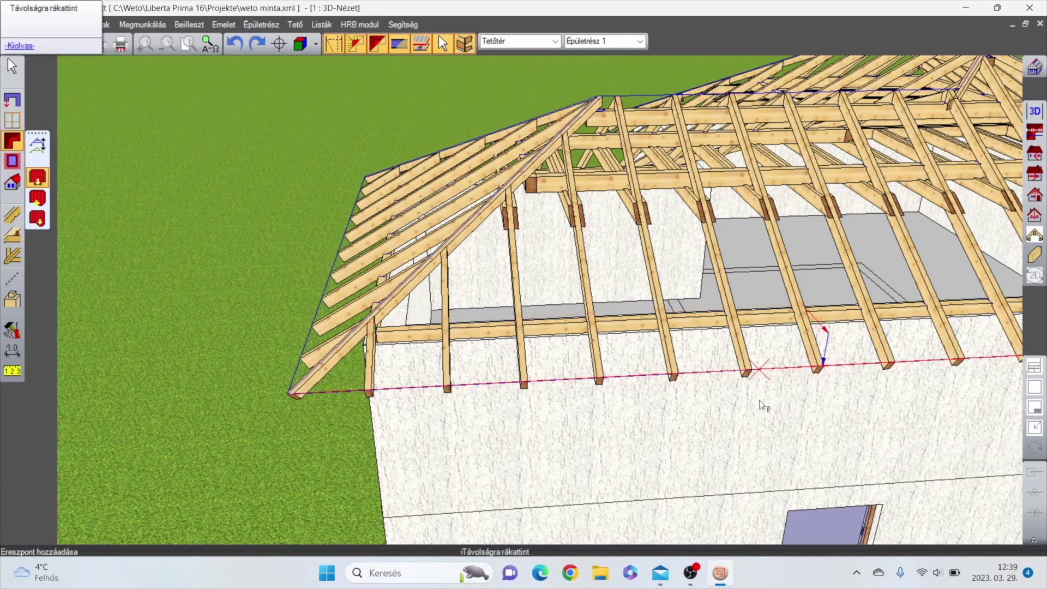
pyautogui.click(746, 388)
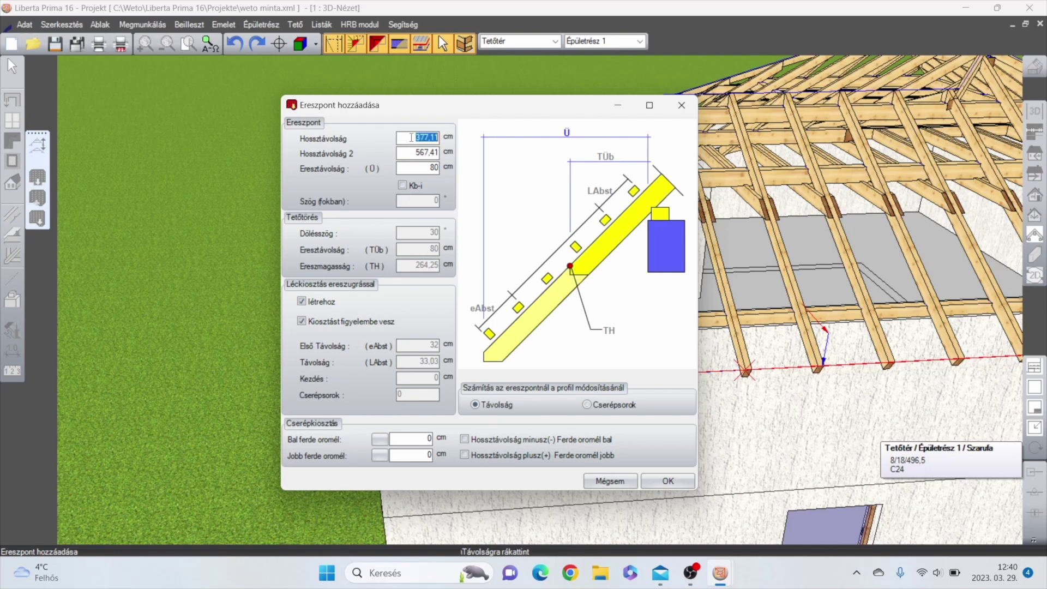
# - Set the eave point's first longitudinal distance to 400 cm and its eave distance to 150 cm, saving the project when asked
pyautogui.write('400')
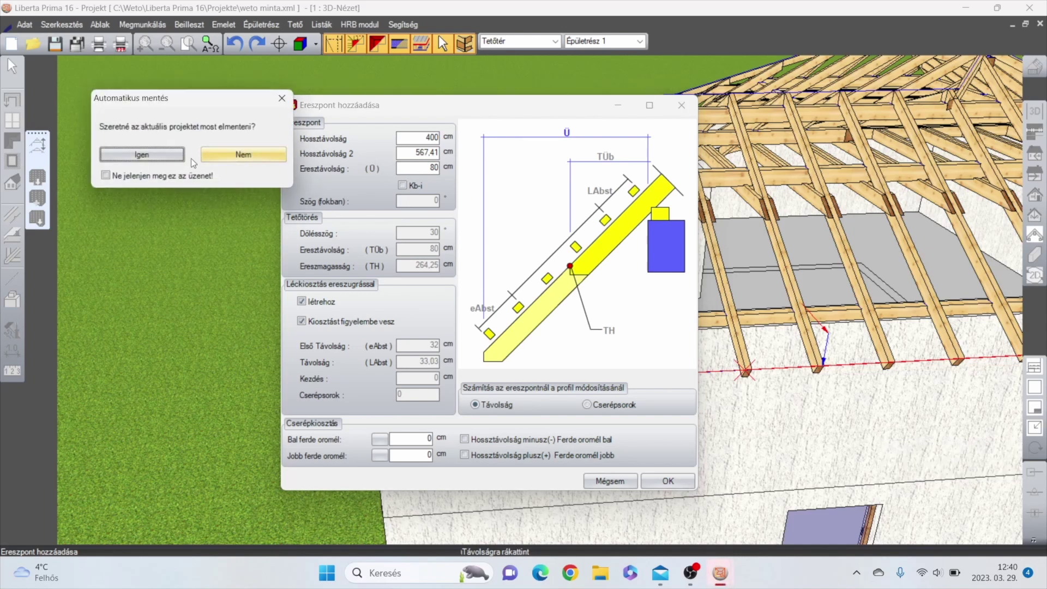
pyautogui.click(165, 153)
pyautogui.doubleClick(420, 167)
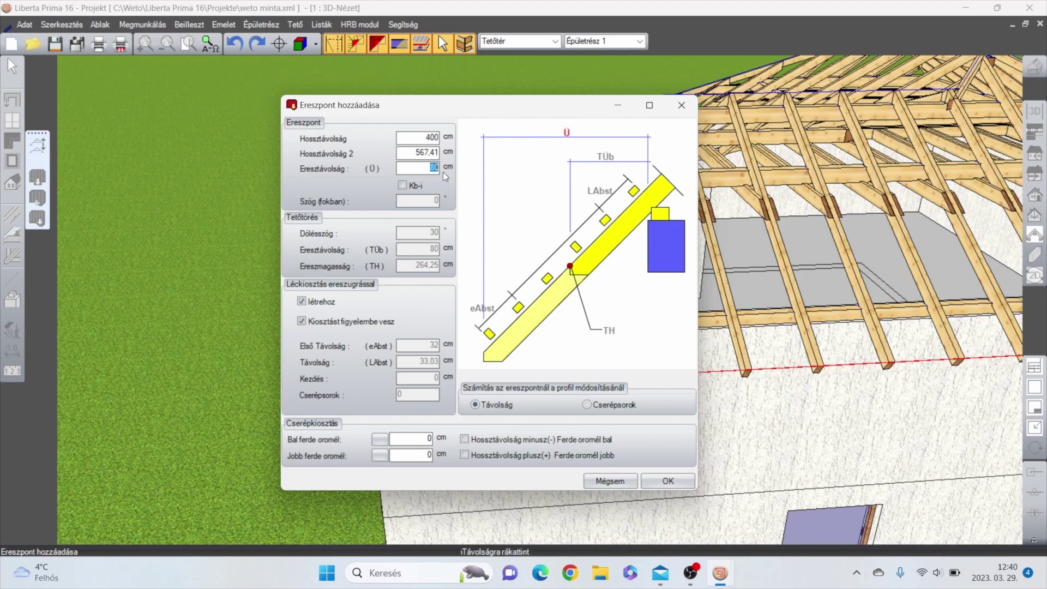
pyautogui.write('150')
pyautogui.click(414, 148)
pyautogui.moveTo(484, 108); pyautogui.dragTo(263, 98)
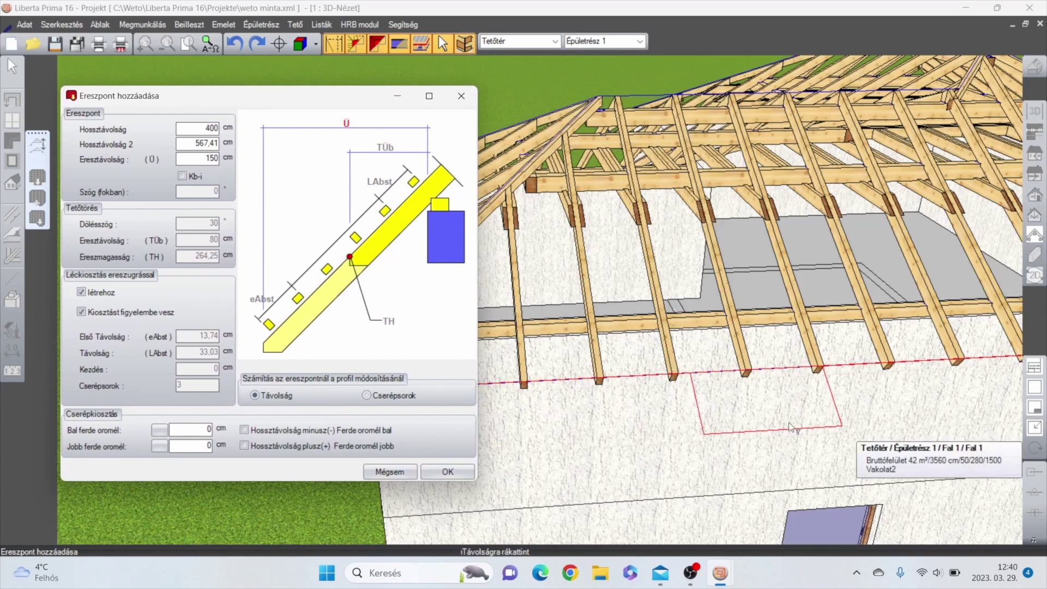
# - Set the eave extension's second longitudinal distance to 700 cm, followed by 750 cm
pyautogui.doubleClick(215, 142)
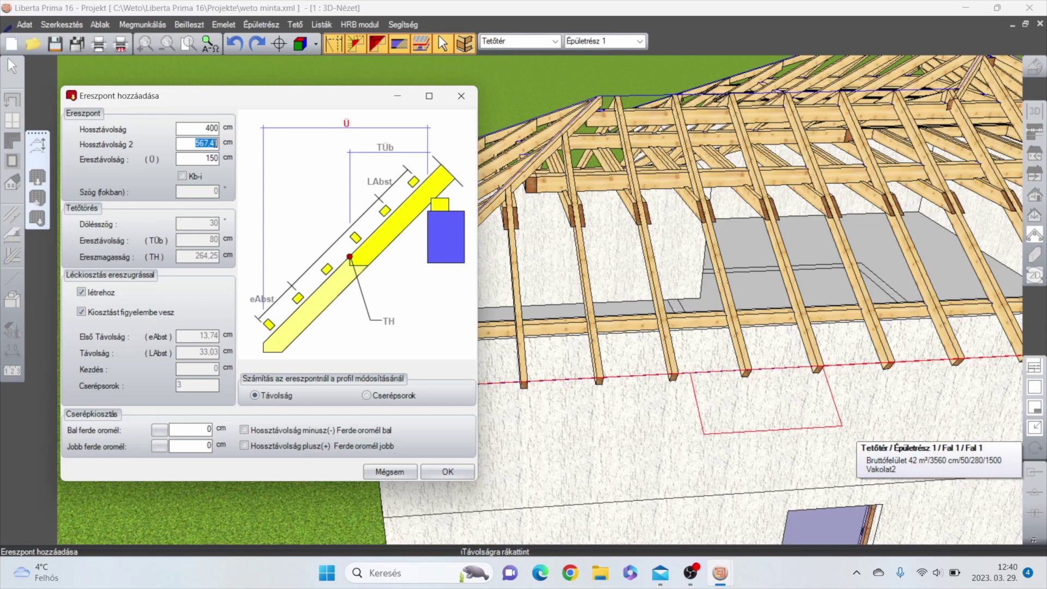
pyautogui.write('700')
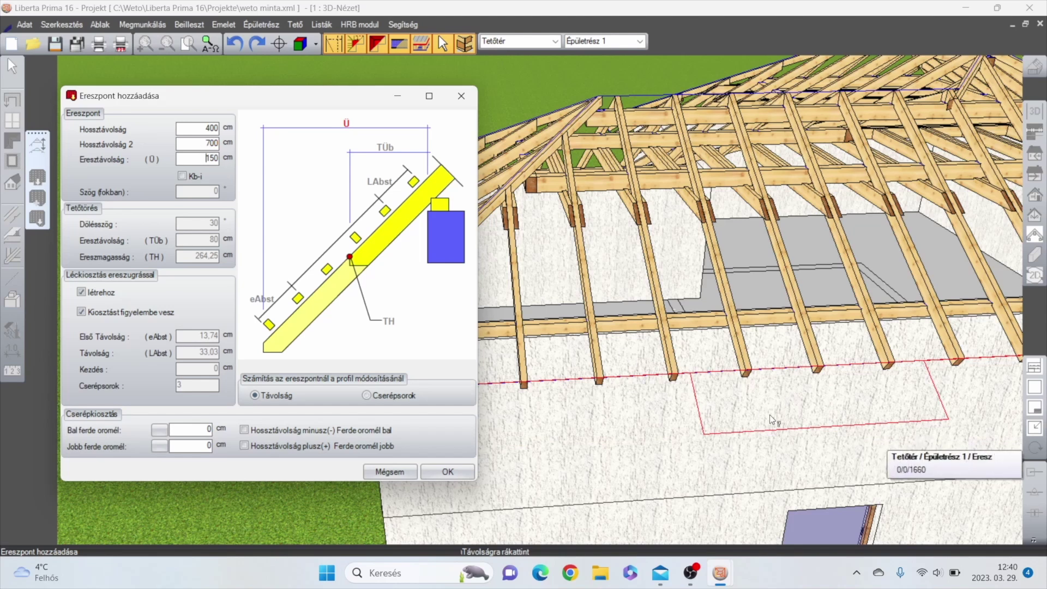
pyautogui.hotkey('shift', 'Tab')
pyautogui.write('750')
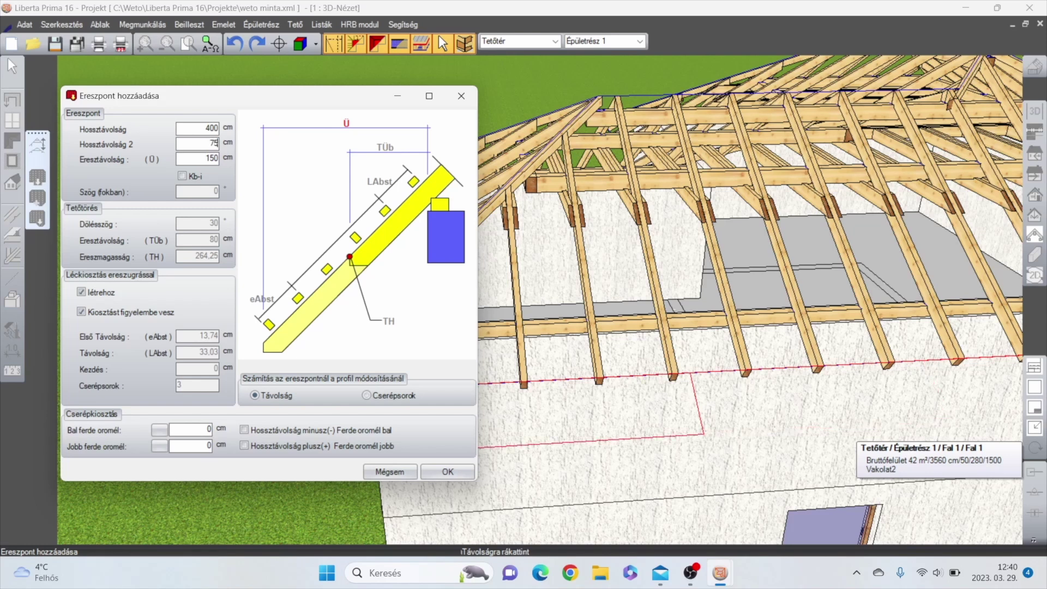
# - Set the eave extension's first longitudinal distance to 370 cm and create the extension
pyautogui.click(201, 130)
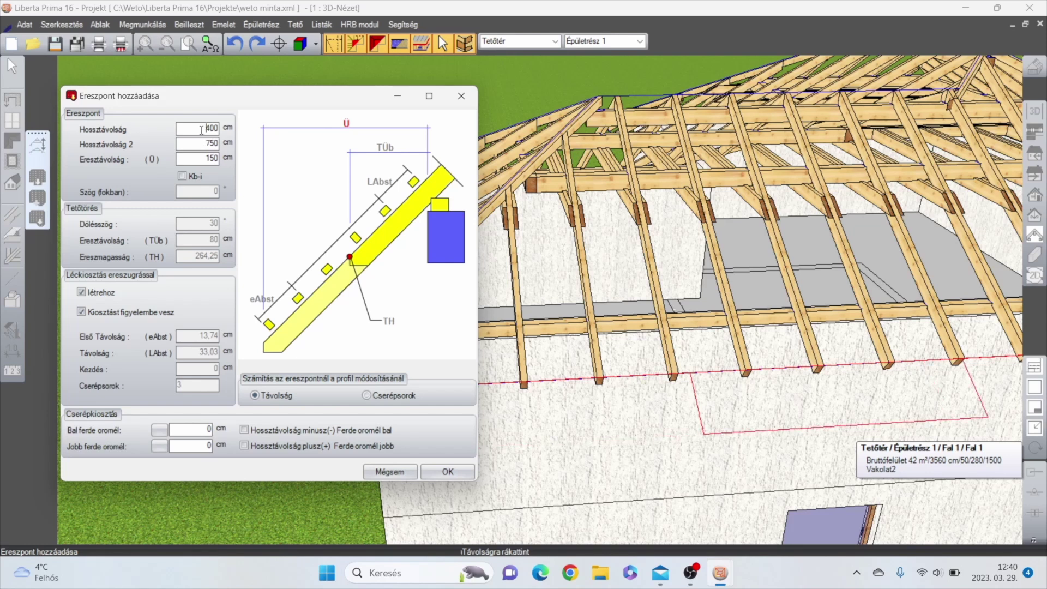
pyautogui.doubleClick(201, 130)
pyautogui.write('370')
pyautogui.click(185, 145)
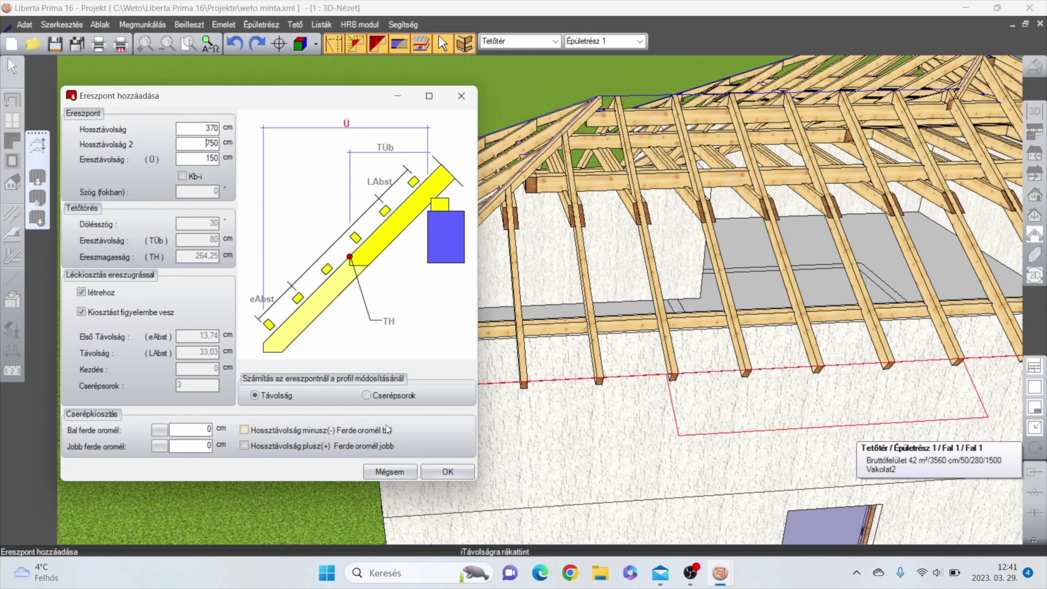
pyautogui.click(447, 472)
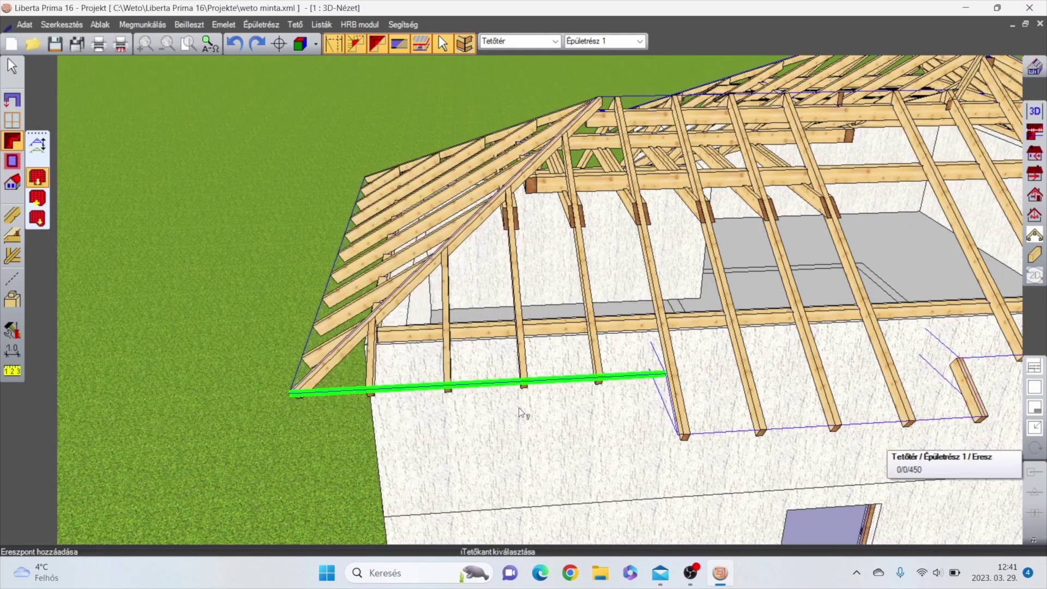
# - Inspect the extended eave and hide the roof surface outlines in the 3D view
pyautogui.moveTo(582, 437); pyautogui.dragTo(507, 376, button='middle')
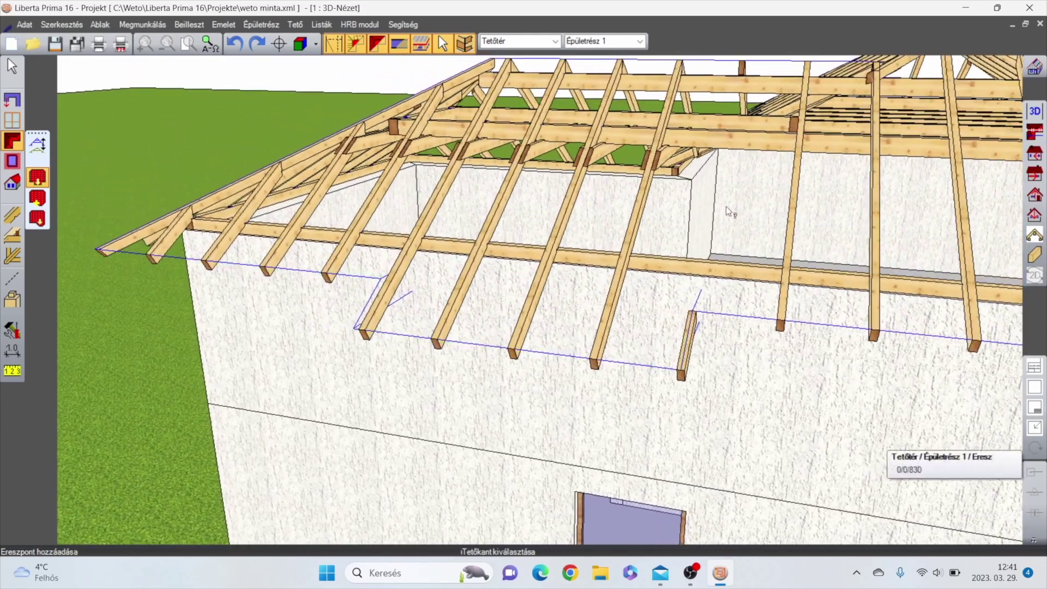
pyautogui.moveTo(744, 95); pyautogui.dragTo(701, 235, button='middle')
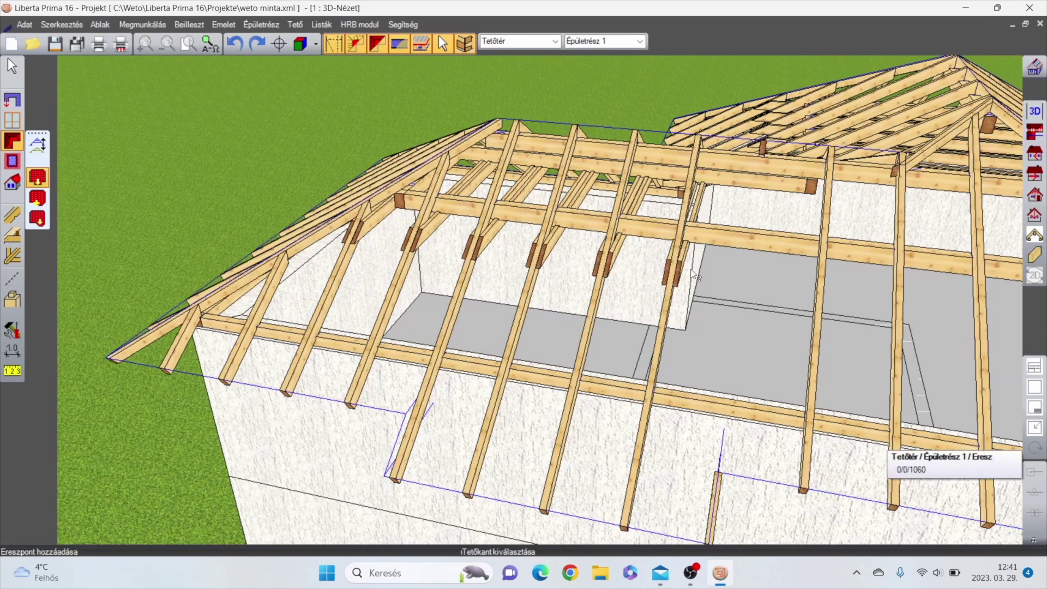
pyautogui.moveTo(712, 283); pyautogui.dragTo(552, 213, button='middle')
pyautogui.click(376, 43)
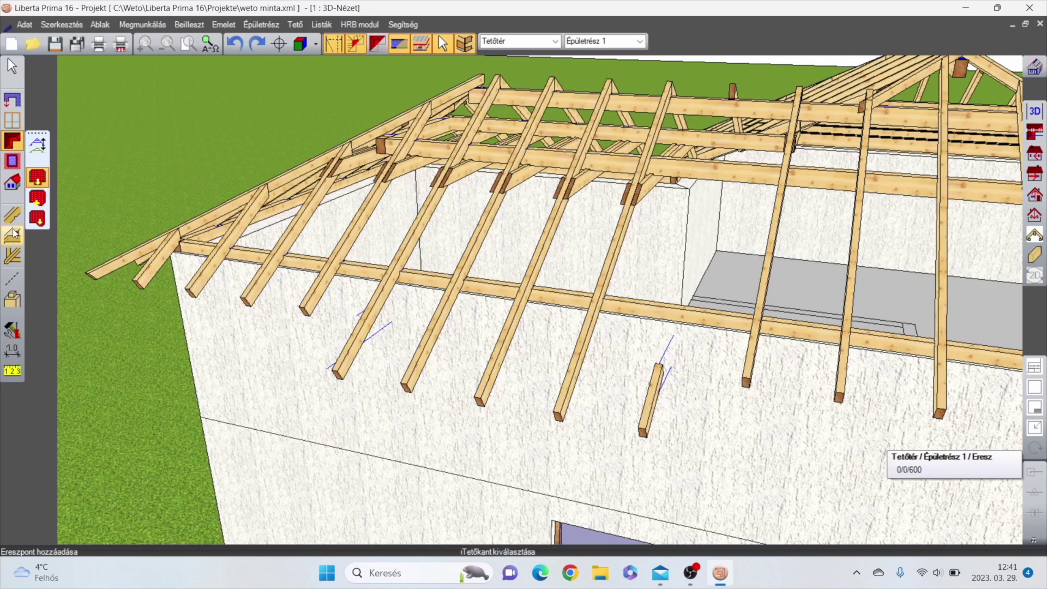
# - Use the cut/fit function to extend the short rafter stub at the eave extension up to the rafter piece at the ridge
pyautogui.click(12, 299)
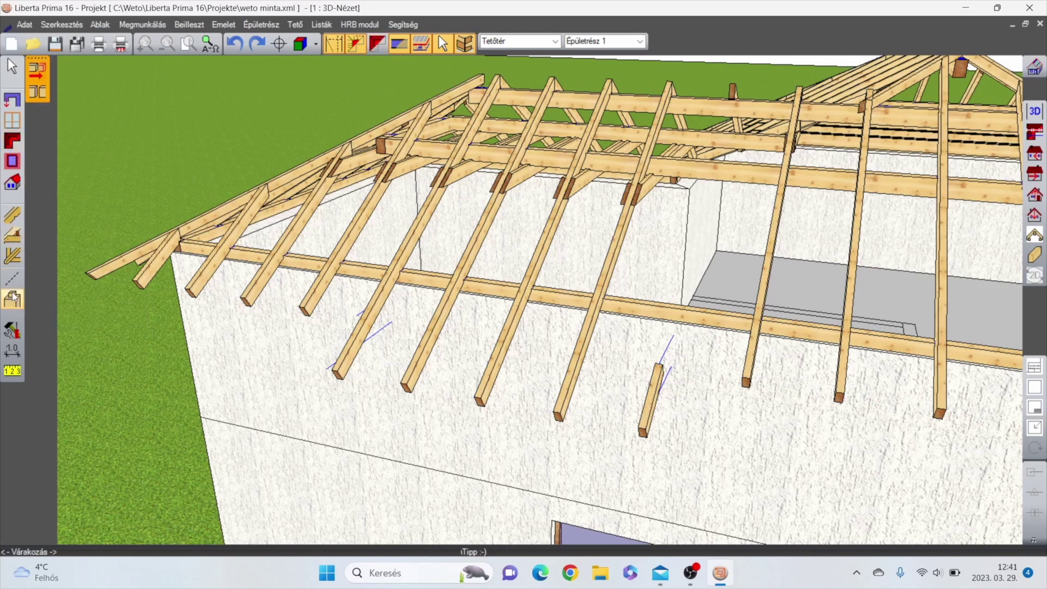
pyautogui.click(45, 71)
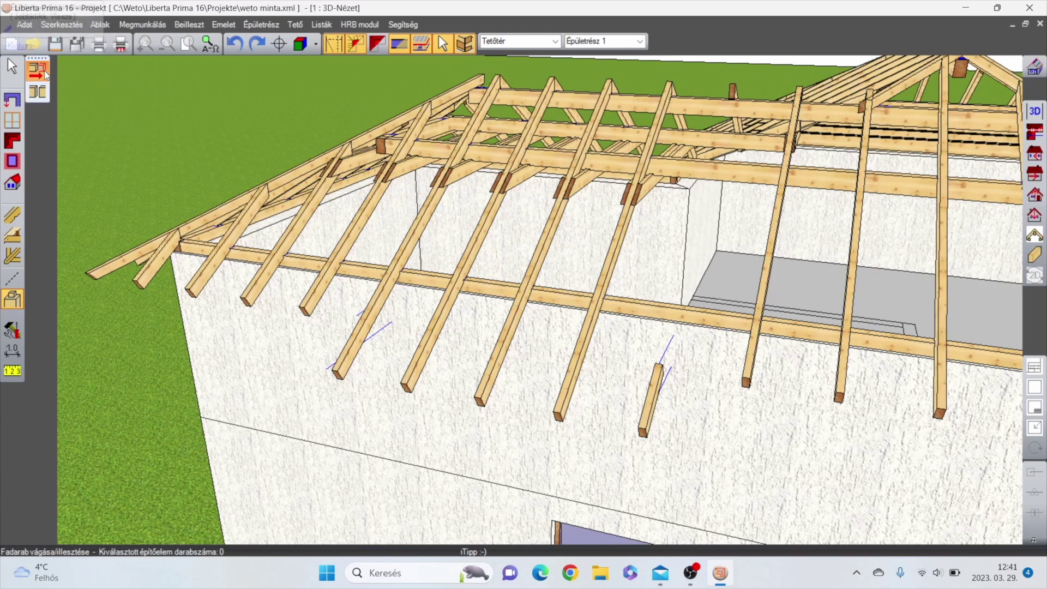
pyautogui.click(664, 374)
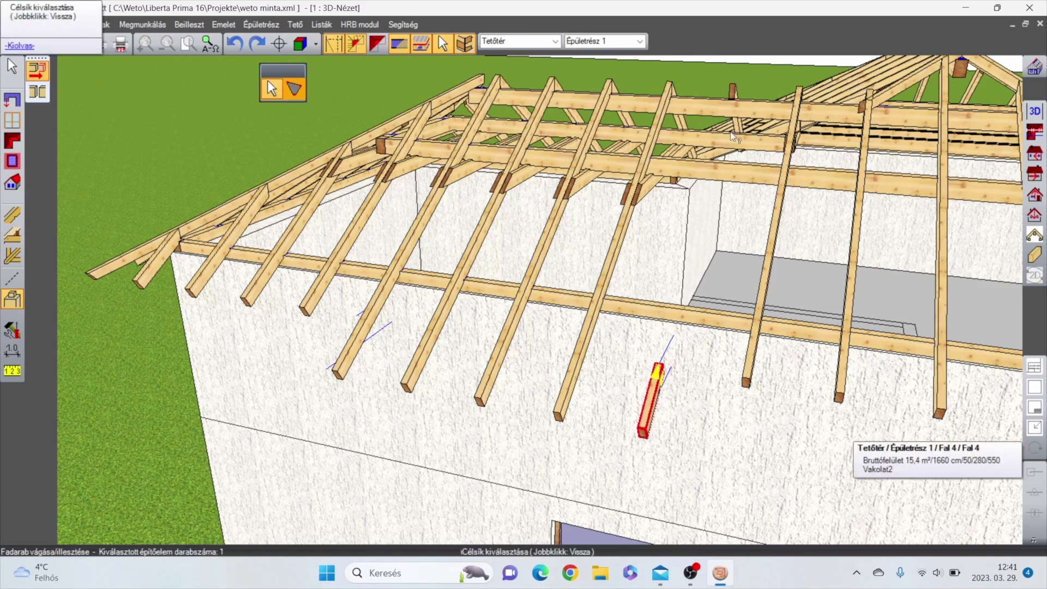
pyautogui.scroll(5, 709, 94)
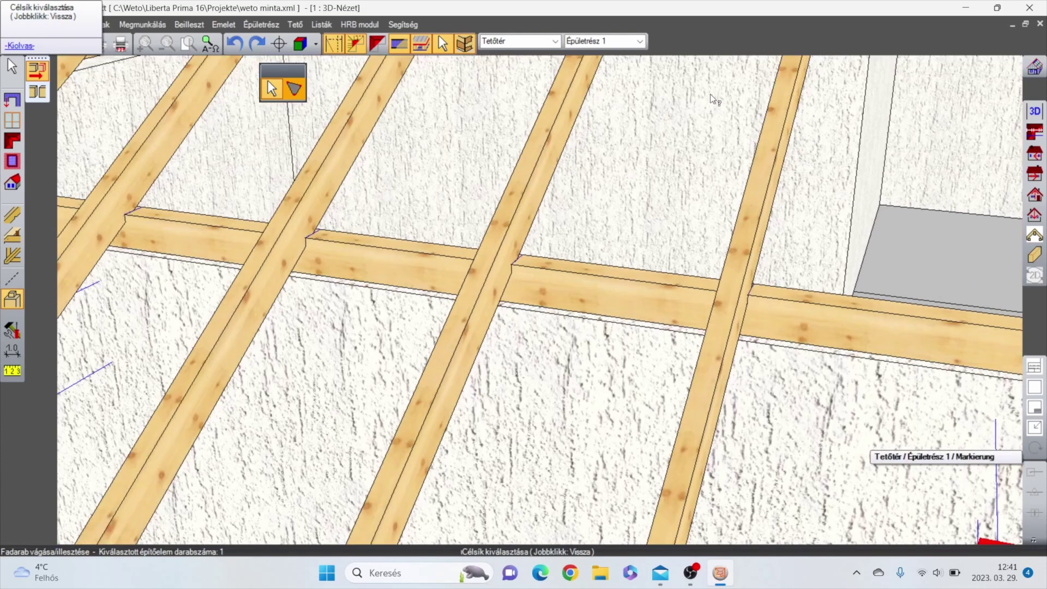
pyautogui.scroll(-6, 496, 289)
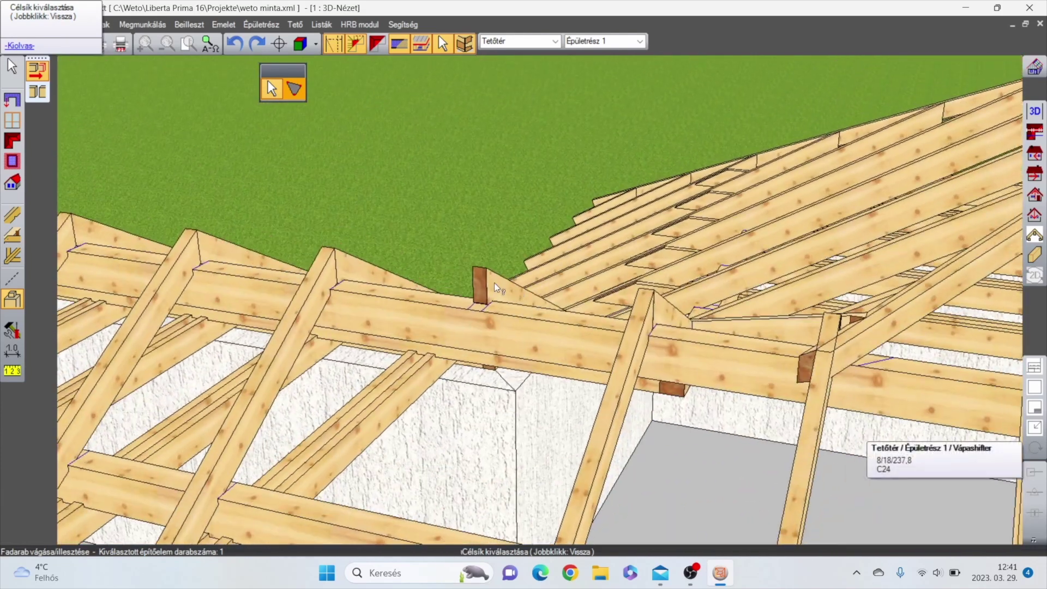
pyautogui.click(483, 283)
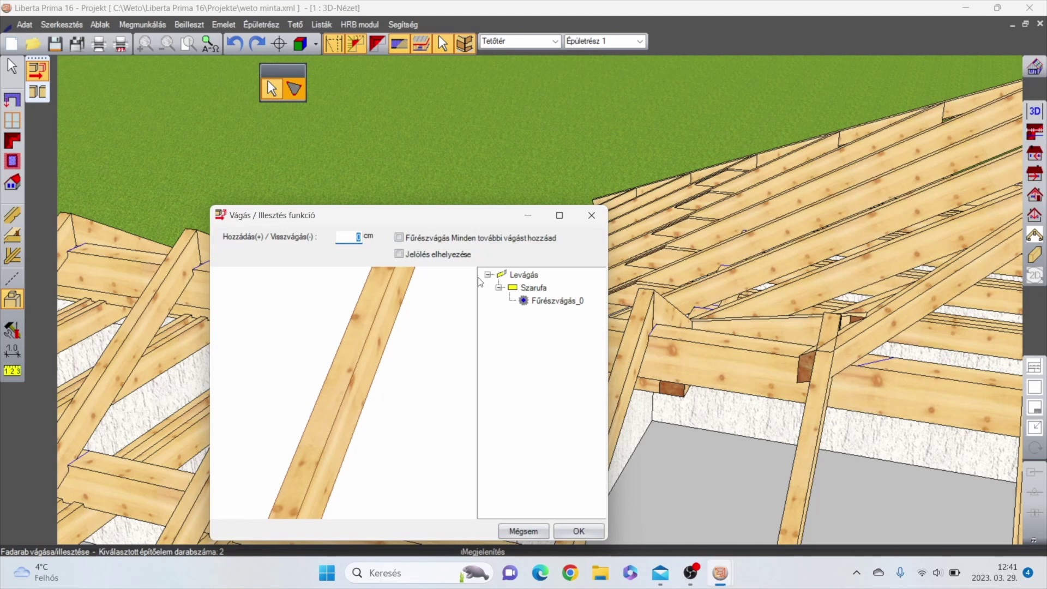
pyautogui.scroll(-3, 325, 392)
pyautogui.scroll(-1, 402, 389)
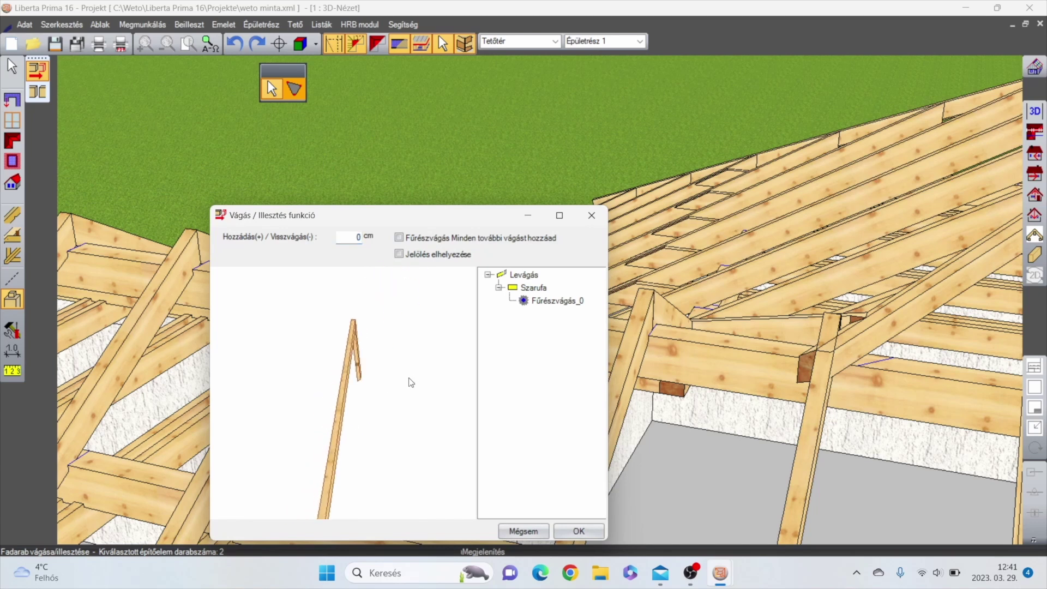
pyautogui.moveTo(390, 418); pyautogui.dragTo(338, 406)
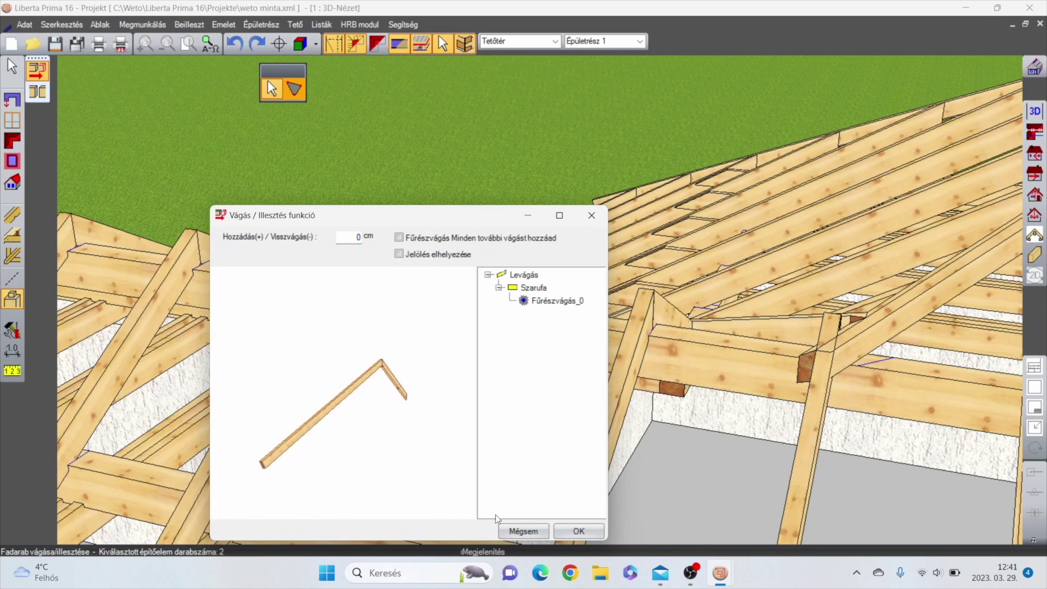
pyautogui.click(570, 529)
# - Examine the lengthened rafter and the extended eave above the window from several angles and distances
pyautogui.scroll(-4, 601, 481)
pyautogui.scroll(-1, 600, 473)
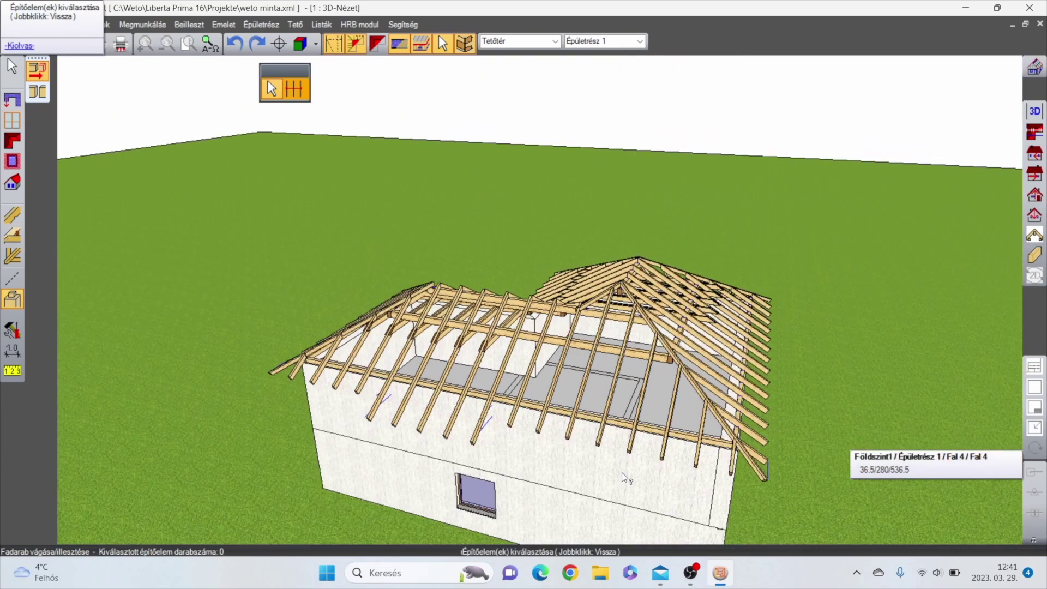
pyautogui.scroll(3, 597, 473)
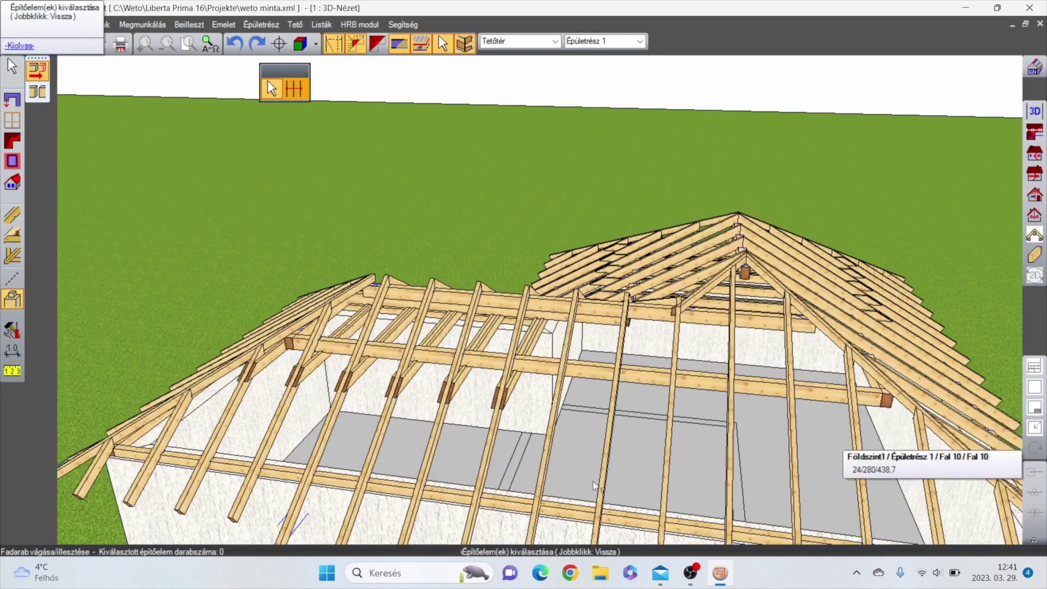
pyautogui.scroll(-2, 593, 481)
pyautogui.moveTo(593, 481); pyautogui.dragTo(643, 403, button='middle')
pyautogui.scroll(3, 762, 441)
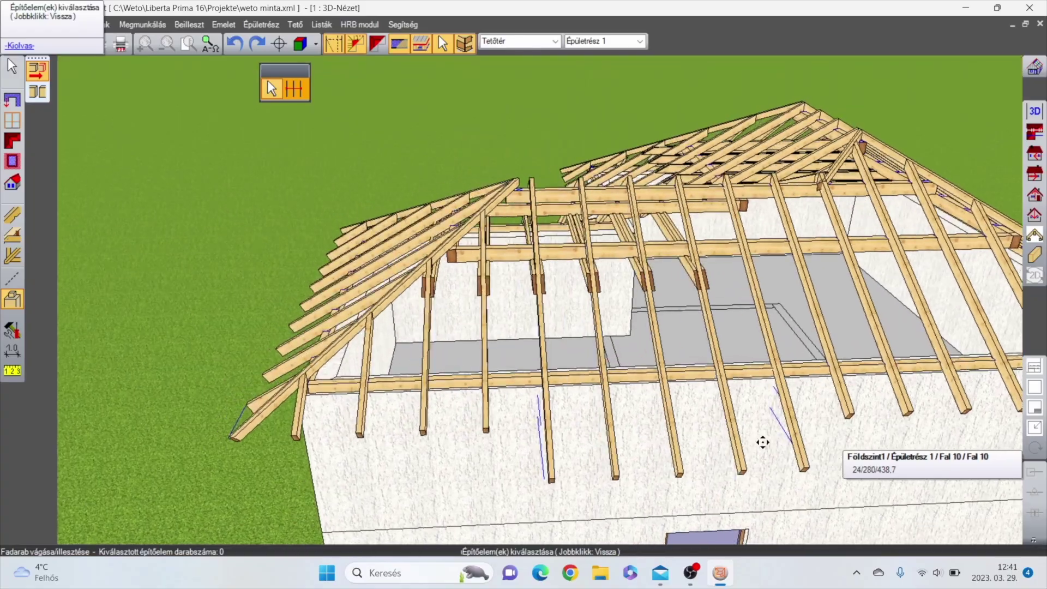
pyautogui.scroll(-1, 762, 441)
pyautogui.moveTo(777, 442); pyautogui.dragTo(557, 315, button='middle')
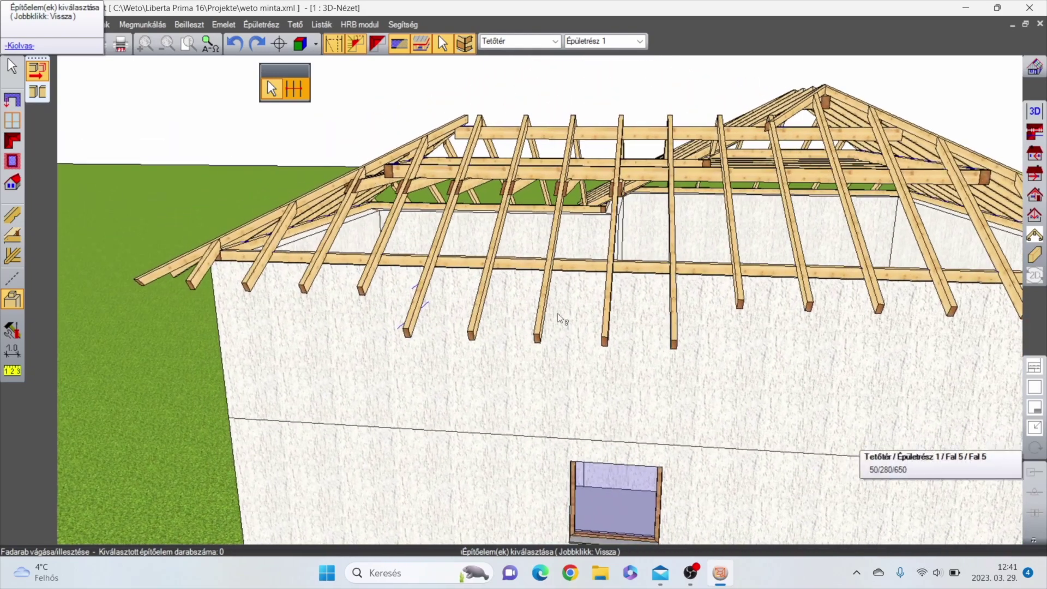
pyautogui.scroll(-2, 575, 306)
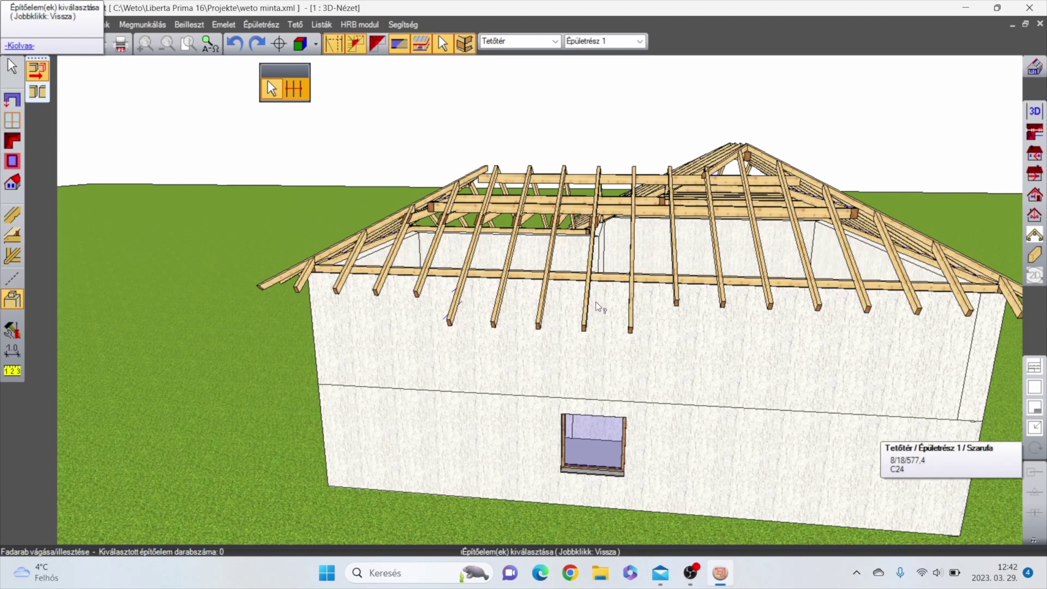
pyautogui.scroll(-1, 605, 283)
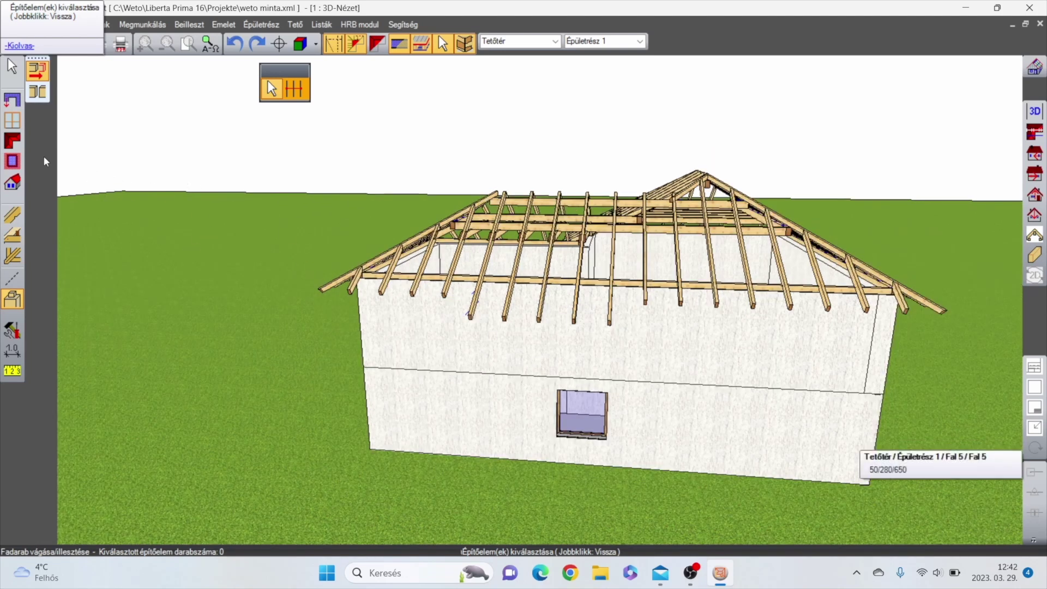
# - Start inserting a roof window, save the project when asked, and place the window on the hipped end surface of the wing
pyautogui.click(15, 160)
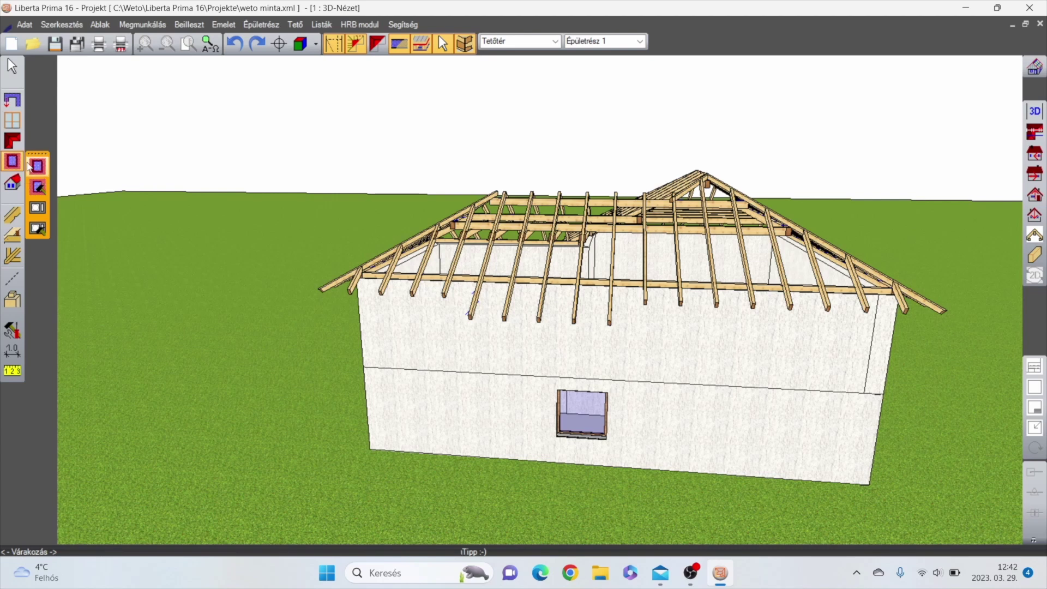
pyautogui.click(36, 166)
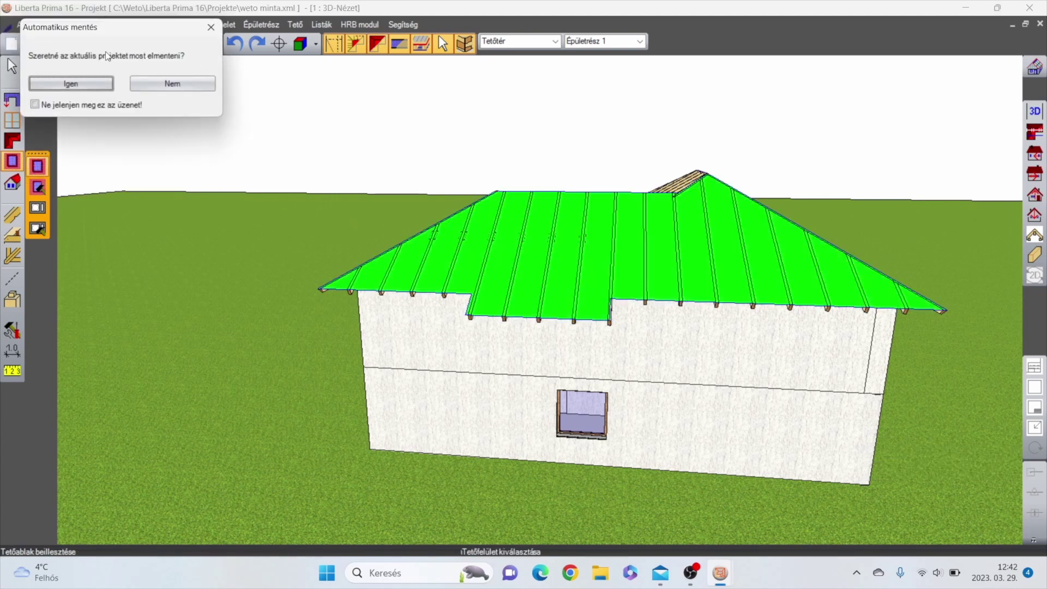
pyautogui.click(71, 83)
pyautogui.moveTo(537, 263); pyautogui.dragTo(789, 326, button='middle')
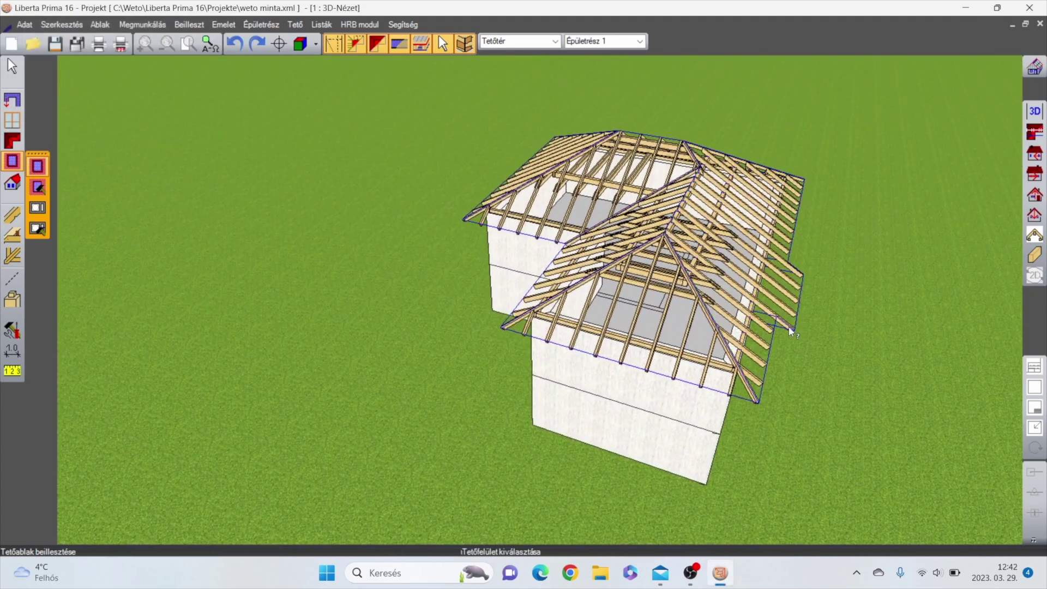
pyautogui.click(649, 315)
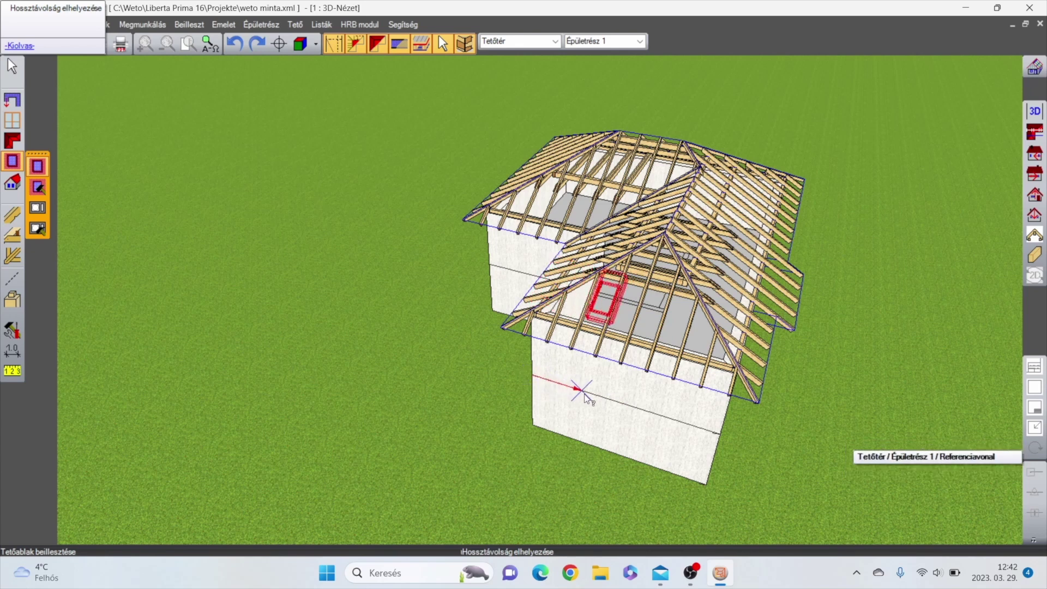
pyautogui.click(640, 311)
# - Set the roof window's width to 78 cm and its length to 140 cm
pyautogui.moveTo(536, 217); pyautogui.dragTo(558, 57)
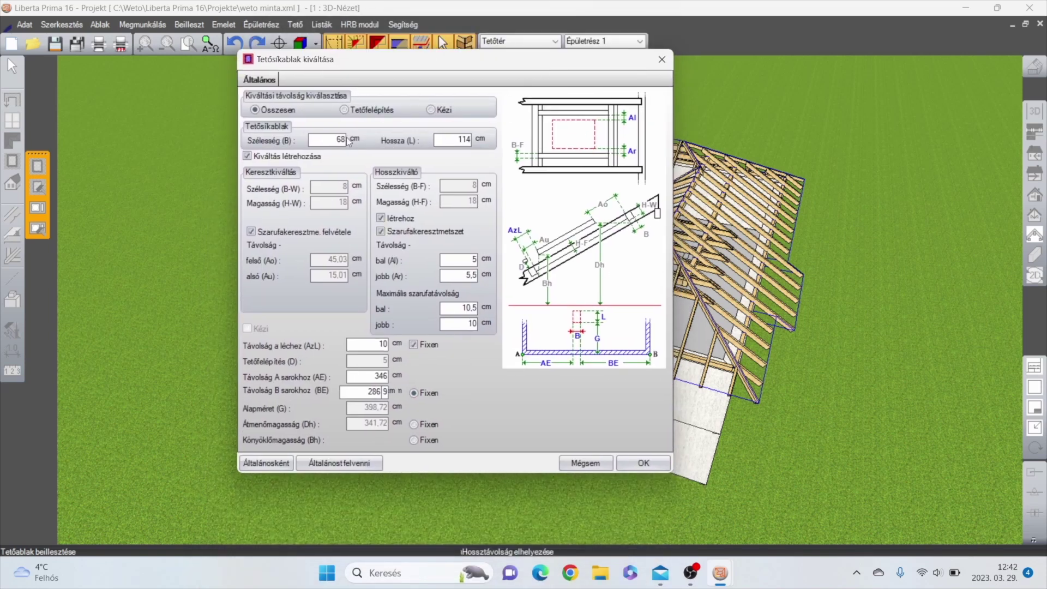
pyautogui.doubleClick(330, 137)
pyautogui.write('78')
pyautogui.doubleClick(457, 139)
pyautogui.write('1')
pyautogui.moveTo(499, 67); pyautogui.dragTo(368, 81)
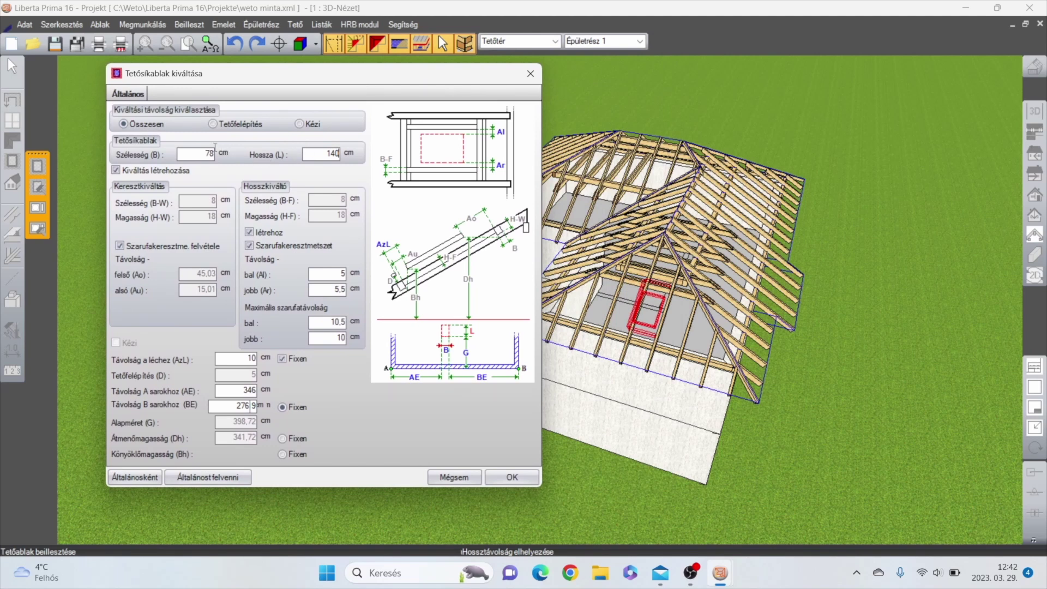
# - Set the roof window's distance to the batten to 5 cm and its distance to corner A to 300 cm
pyautogui.click(192, 156)
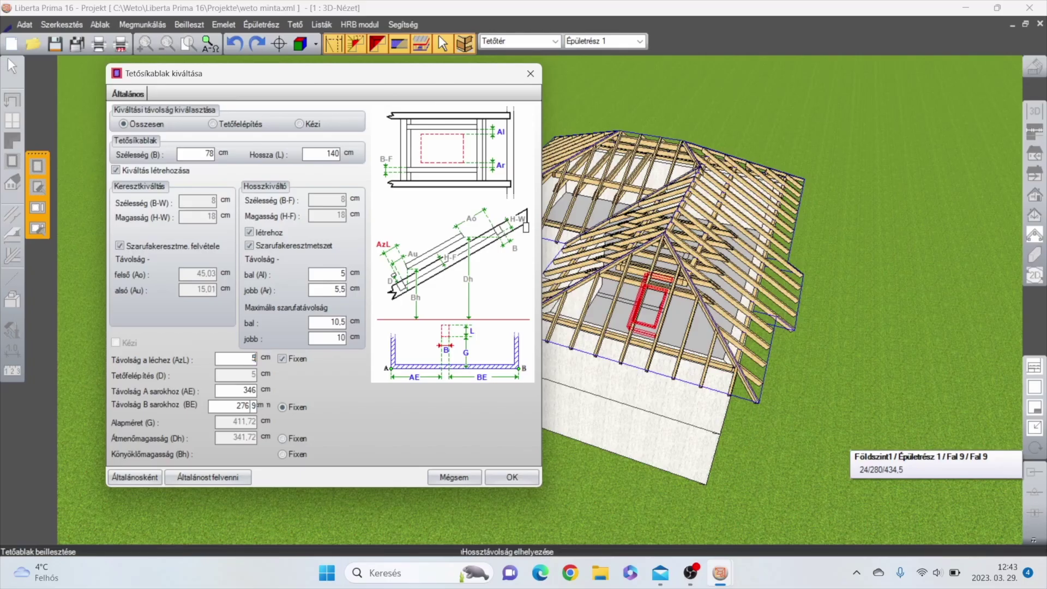
pyautogui.click(232, 387)
pyautogui.doubleClick(234, 389)
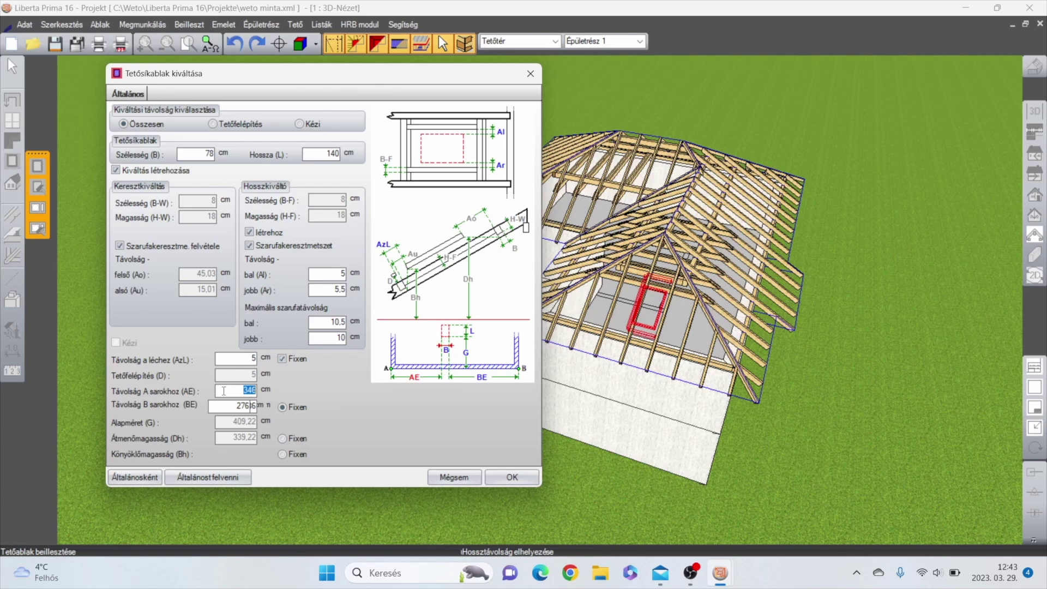
pyautogui.write('300')
pyautogui.click(240, 358)
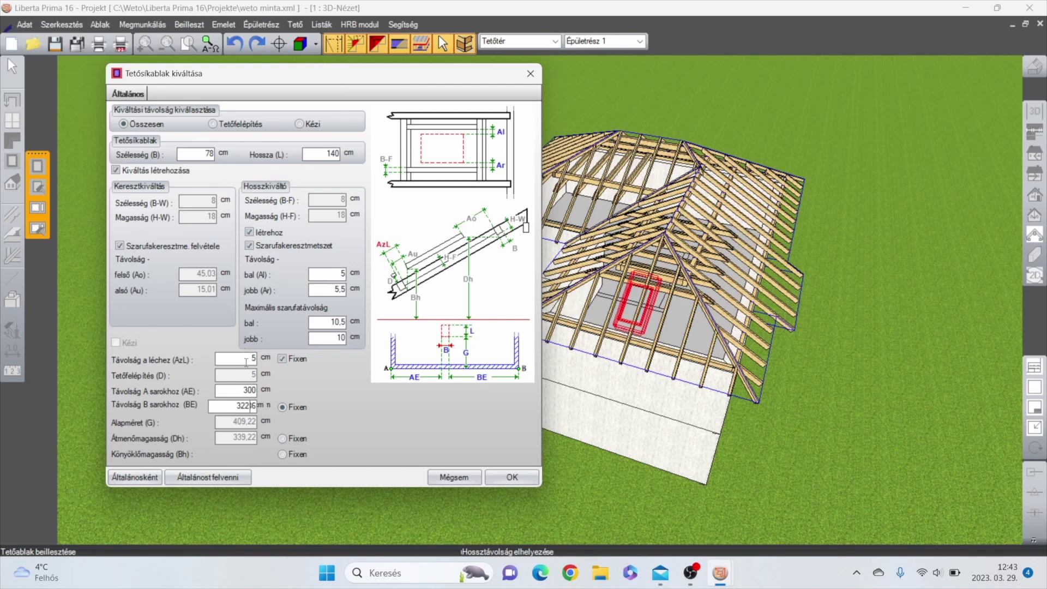
# - Confirm the roof window's insertion and inspect it with its rafter trimming on the hipped end
pyautogui.click(508, 477)
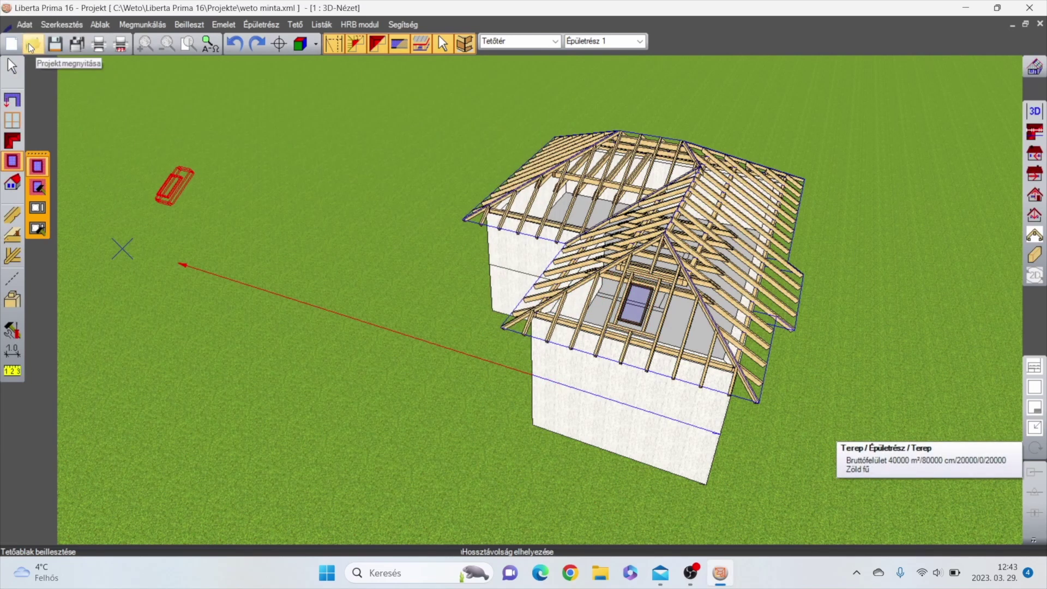
pyautogui.click(12, 68)
pyautogui.scroll(4, 689, 304)
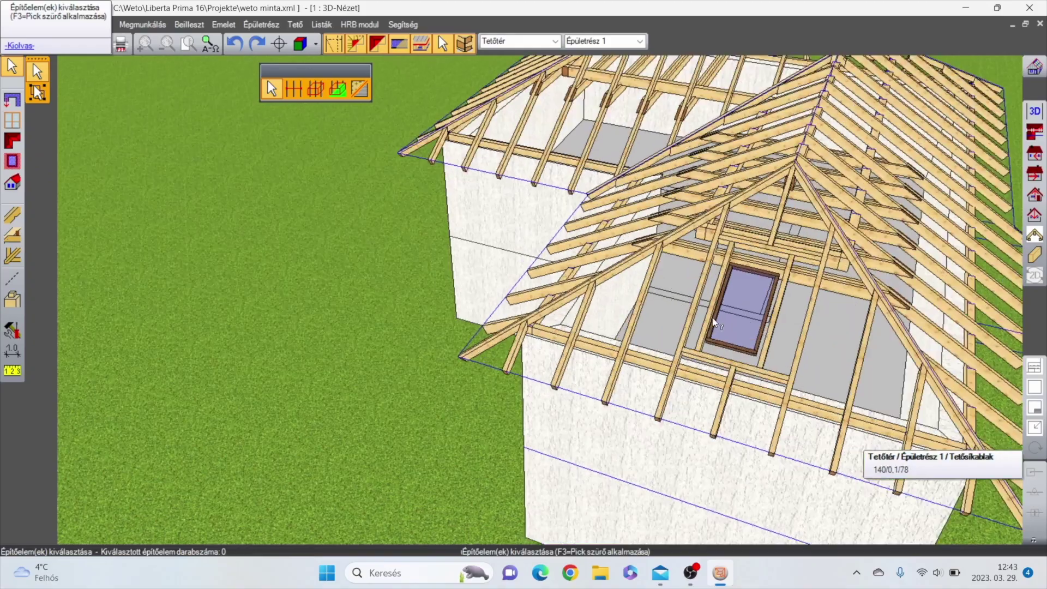
pyautogui.moveTo(829, 306); pyautogui.dragTo(77, 257, button='middle')
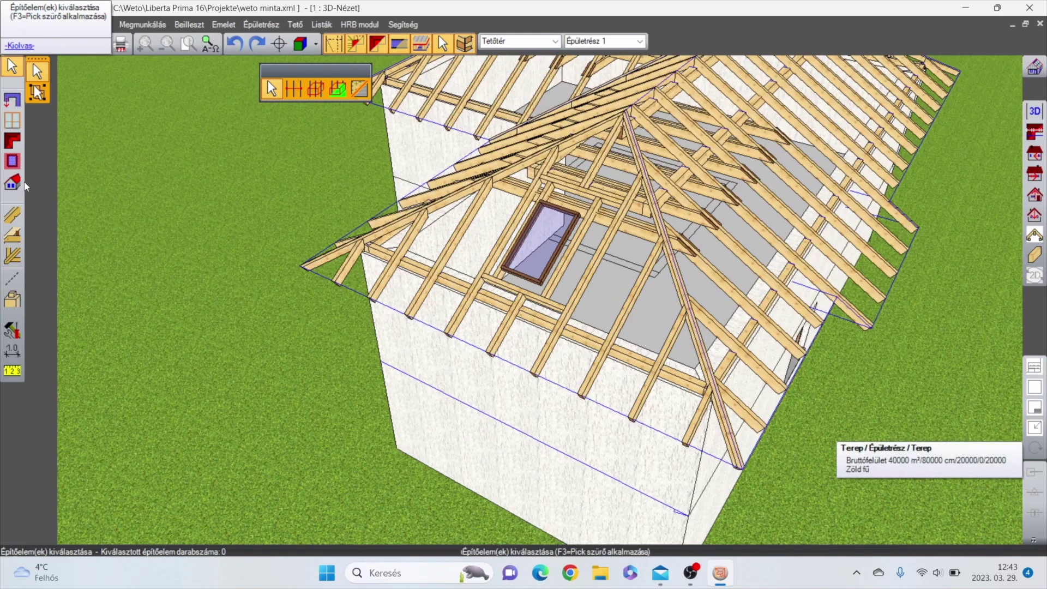
pyautogui.click(18, 162)
pyautogui.click(37, 207)
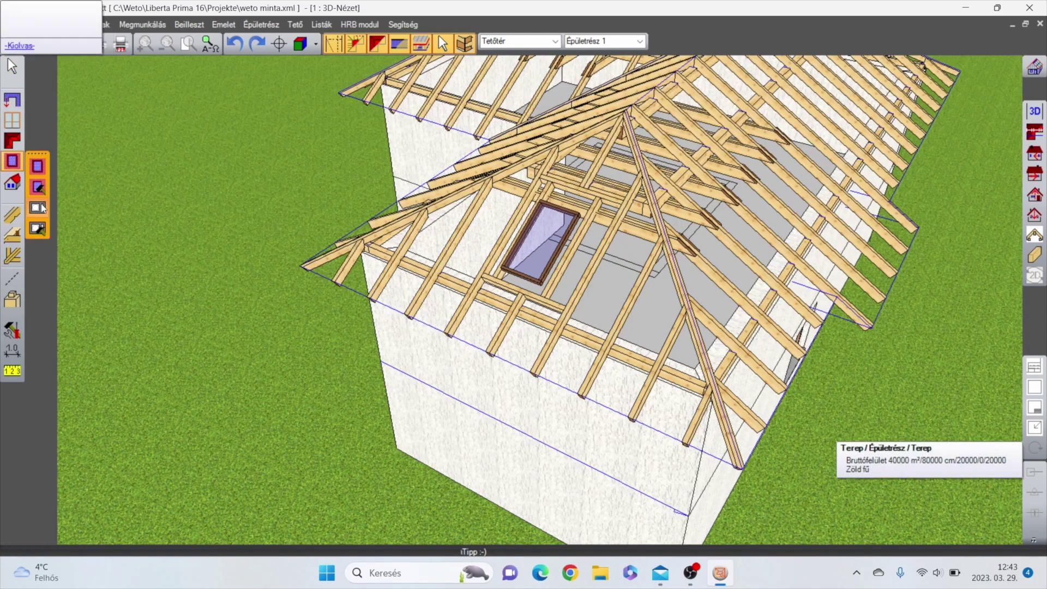
pyautogui.moveTo(740, 219); pyautogui.dragTo(603, 256, button='middle')
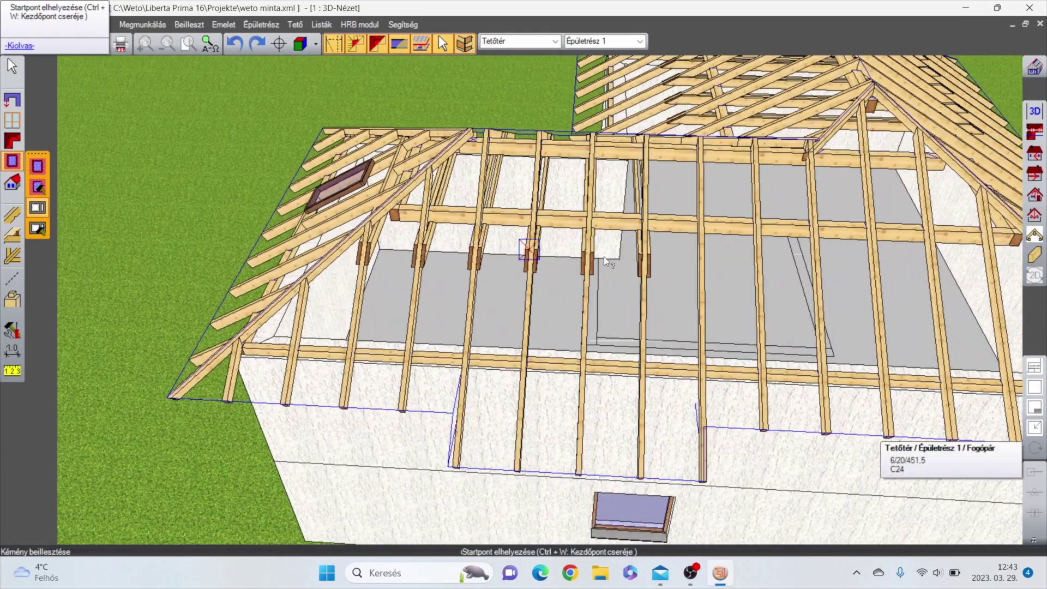
pyautogui.click(772, 325)
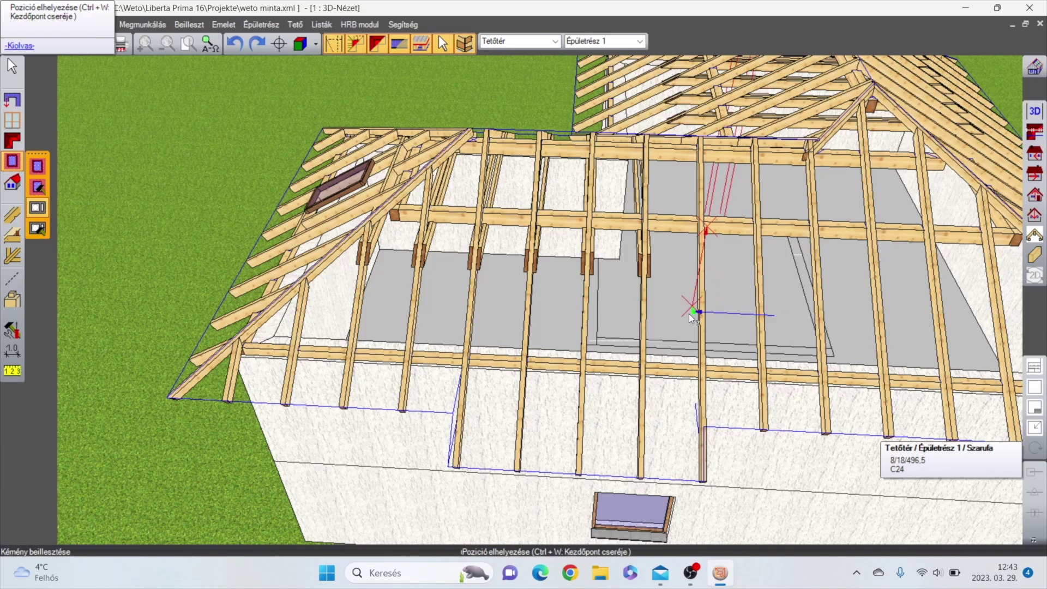
pyautogui.scroll(-5, 735, 288)
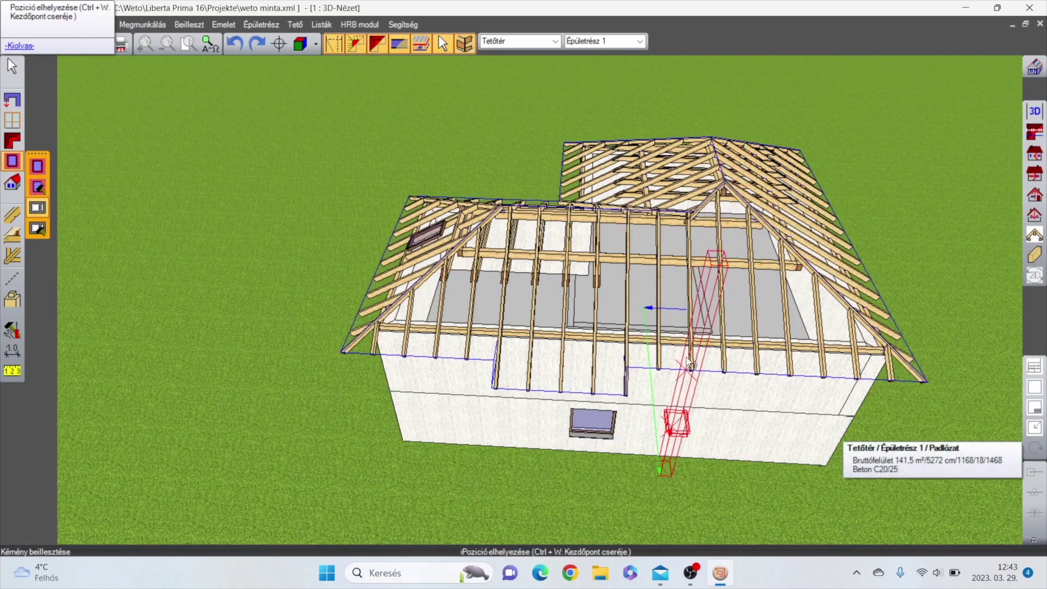
pyautogui.click(668, 309)
pyautogui.moveTo(544, 215); pyautogui.dragTo(592, 80)
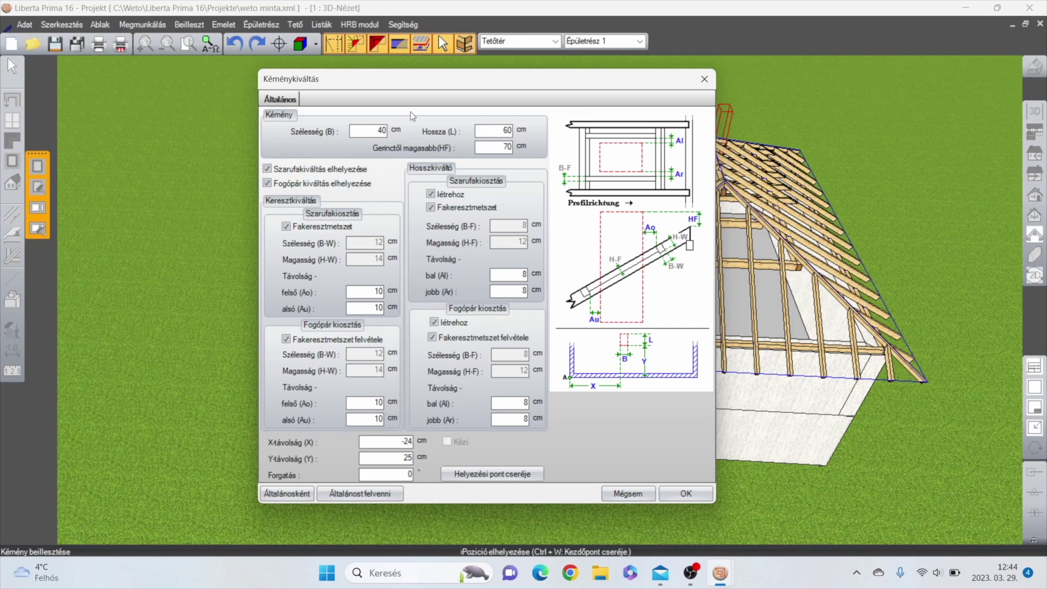
pyautogui.click(629, 493)
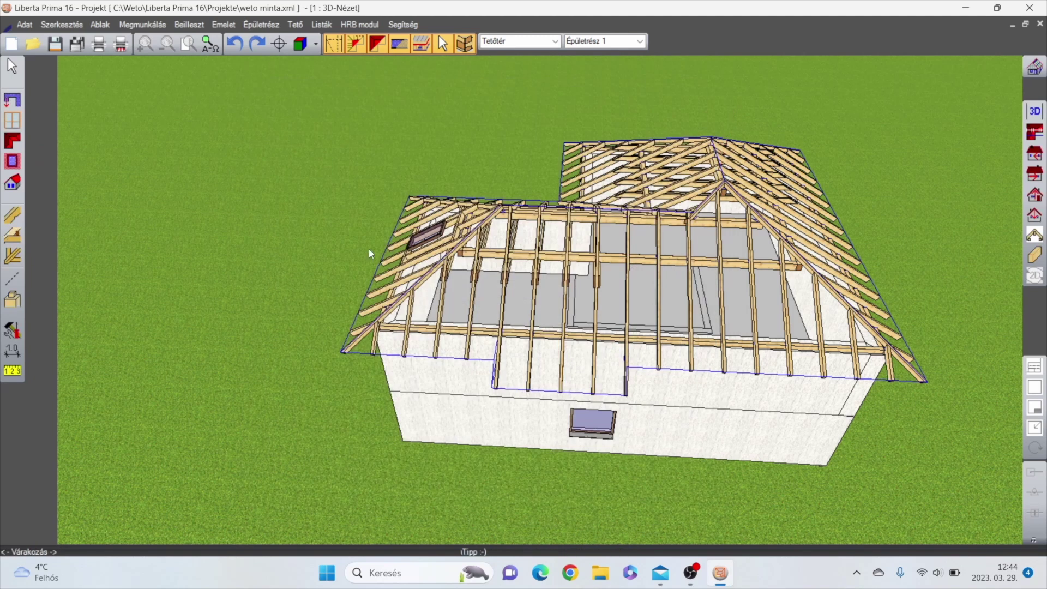
# - Start inserting a gable-roof dormer on the roof surface with the extended eave, placing it above the wall window at the default width
pyautogui.scroll(-2, 366, 254)
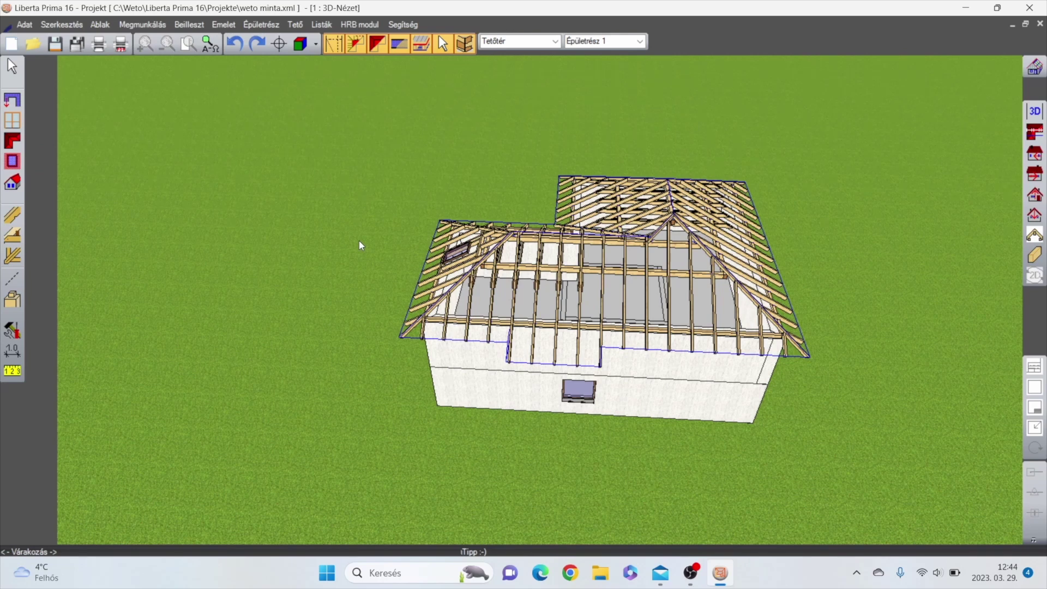
pyautogui.moveTo(494, 302); pyautogui.dragTo(722, 351, button='middle')
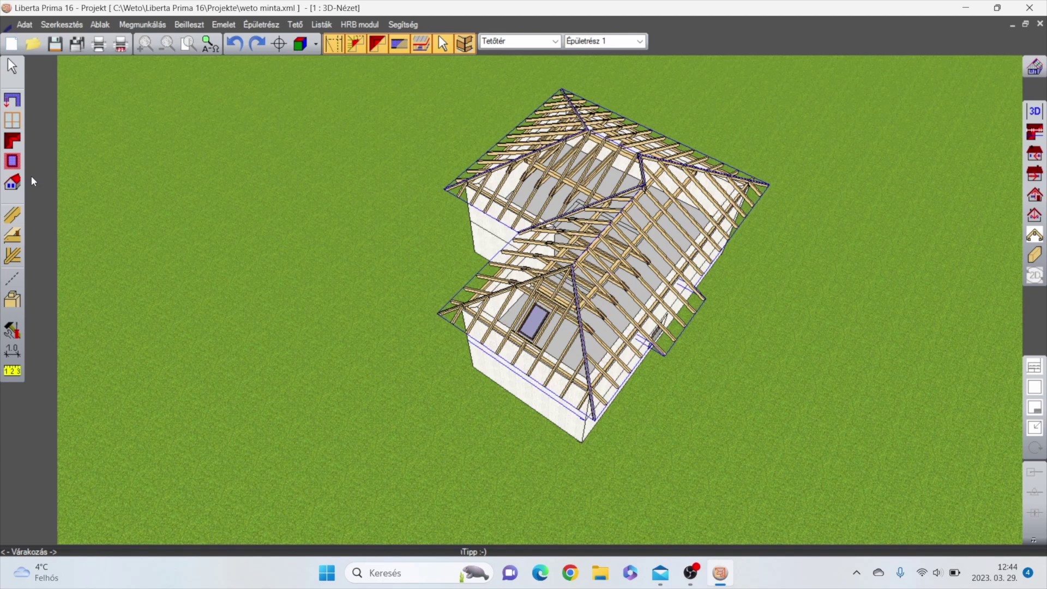
pyautogui.click(14, 182)
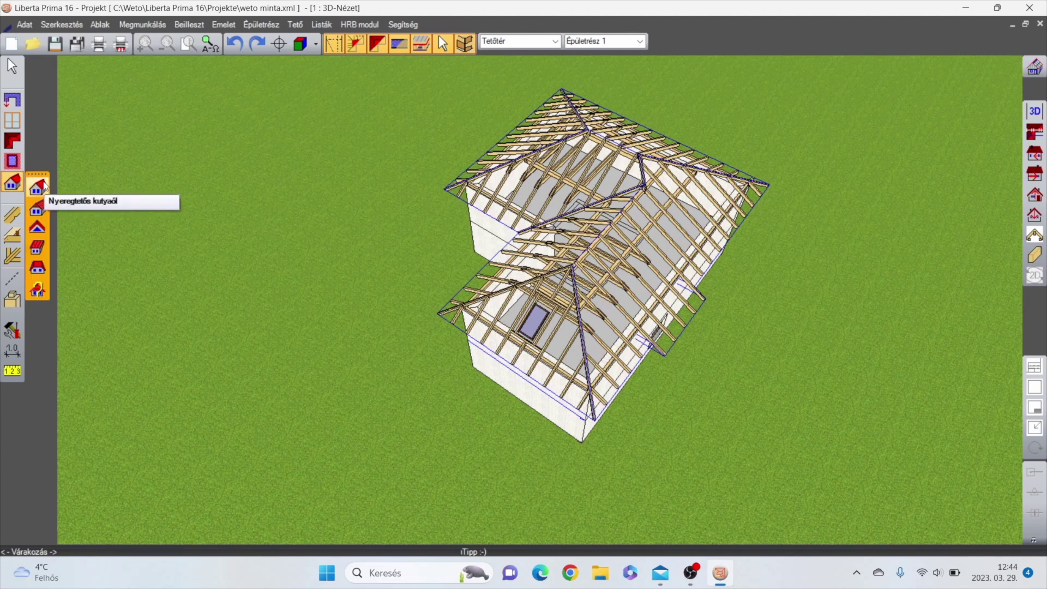
pyautogui.click(136, 117)
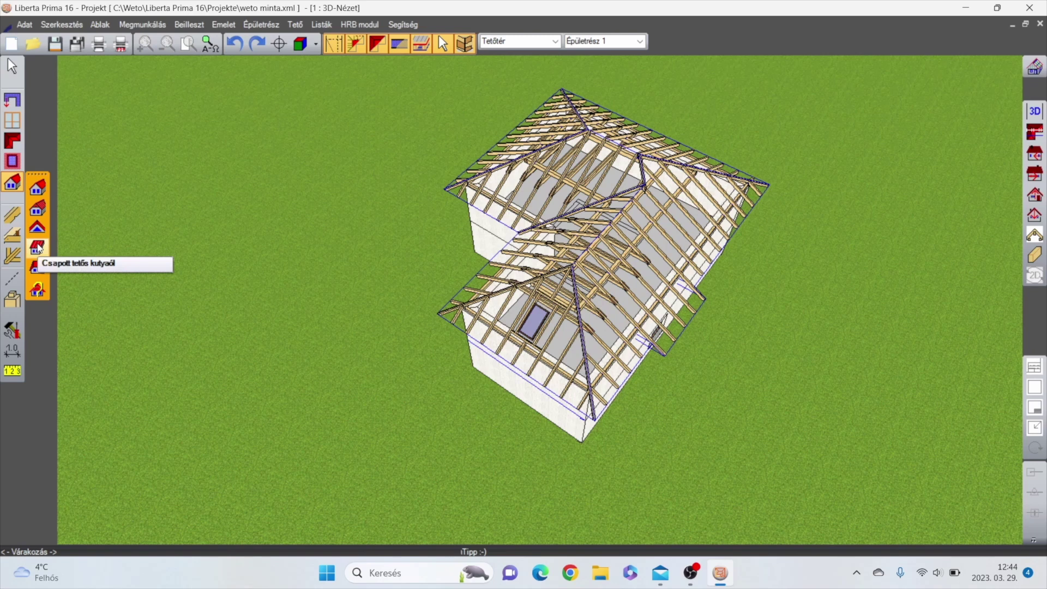
pyautogui.click(37, 188)
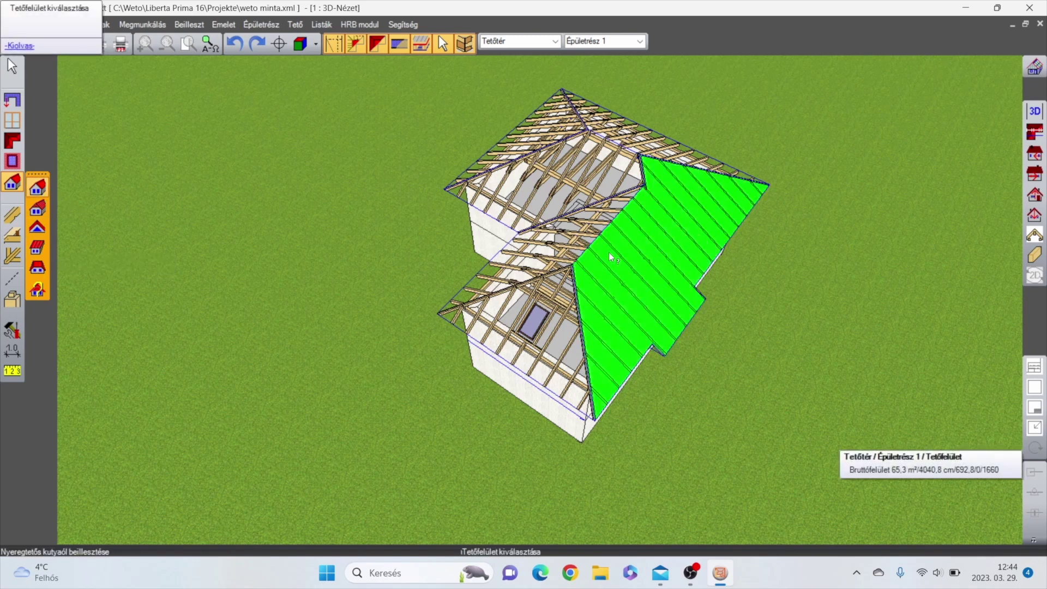
pyautogui.moveTo(626, 254); pyautogui.dragTo(420, 140, button='middle')
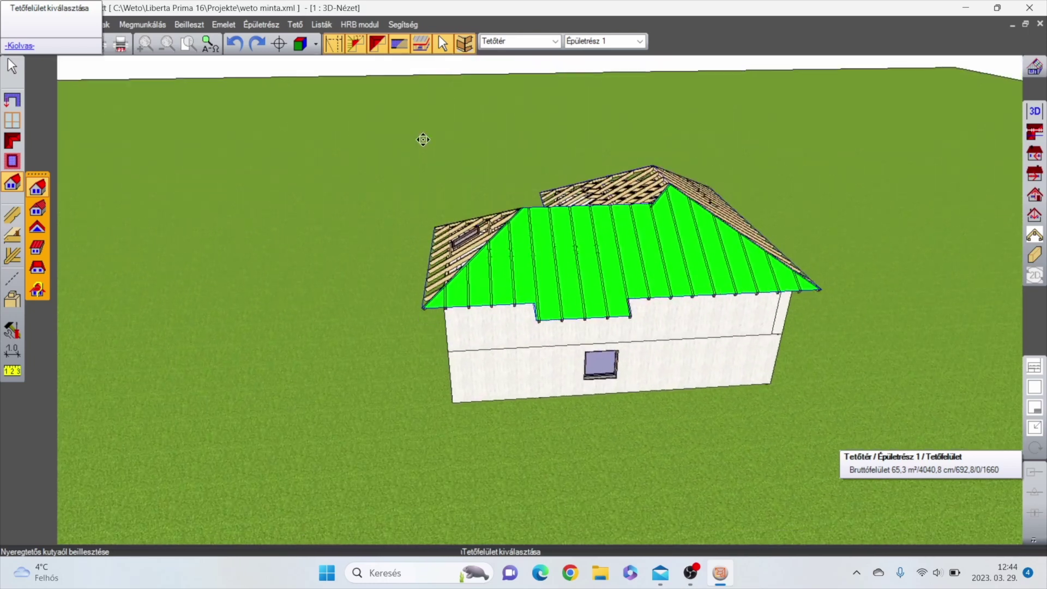
pyautogui.click(567, 246)
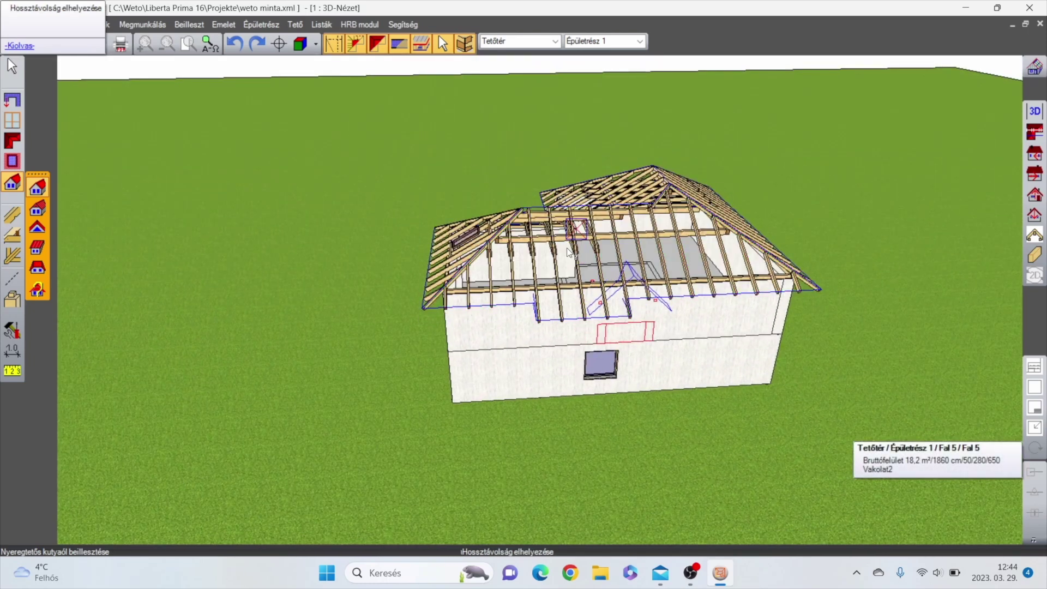
pyautogui.scroll(6, 550, 271)
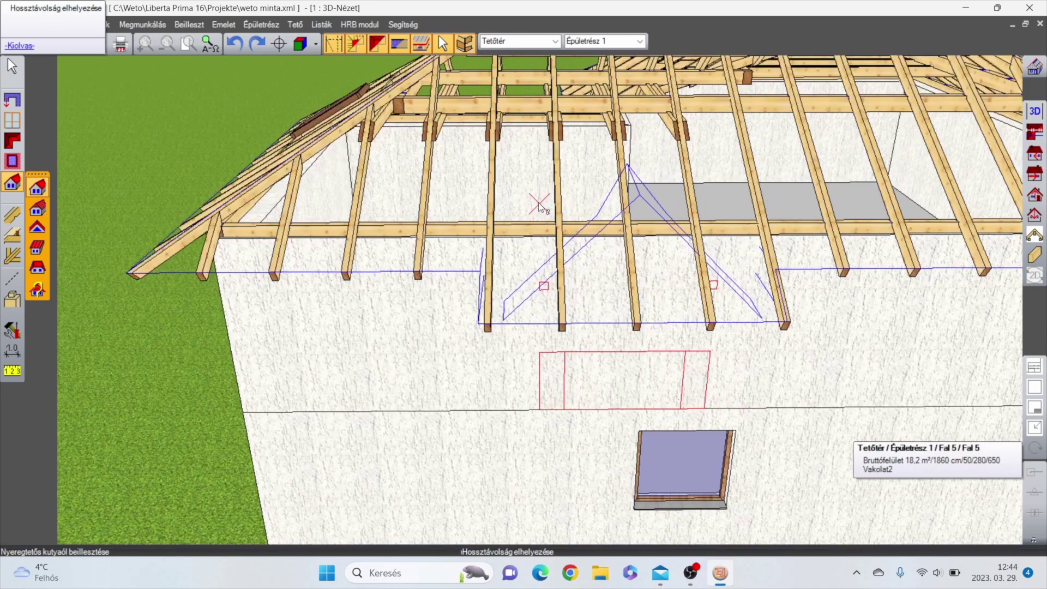
pyautogui.click(538, 202)
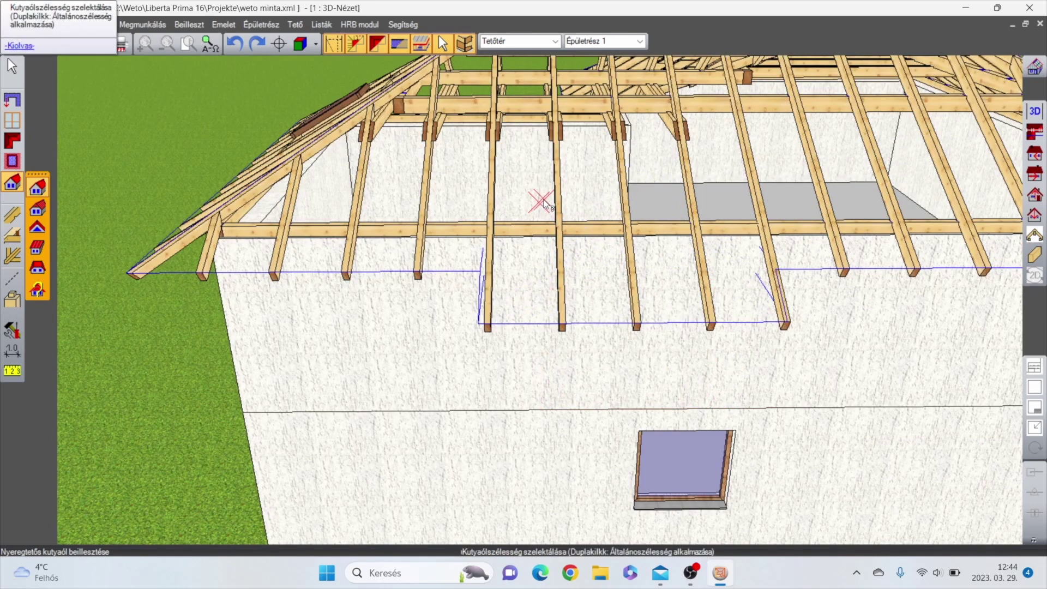
pyautogui.click(533, 216)
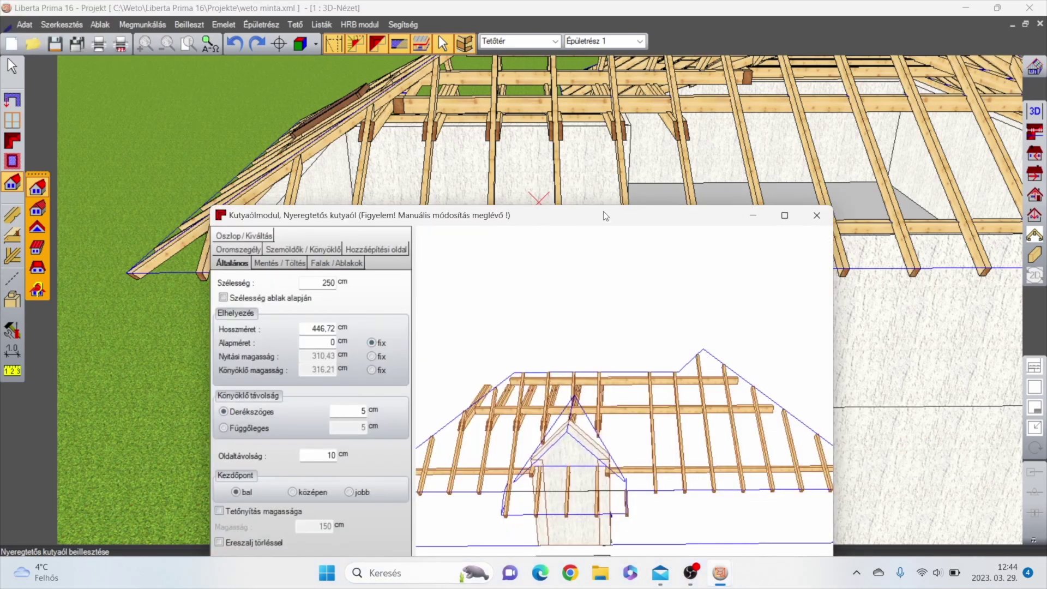
# - Set the dormer's longitudinal distance to 500 cm and its starting point to the middle
pyautogui.moveTo(602, 221); pyautogui.dragTo(645, 93)
pyautogui.moveTo(725, 273); pyautogui.dragTo(615, 316)
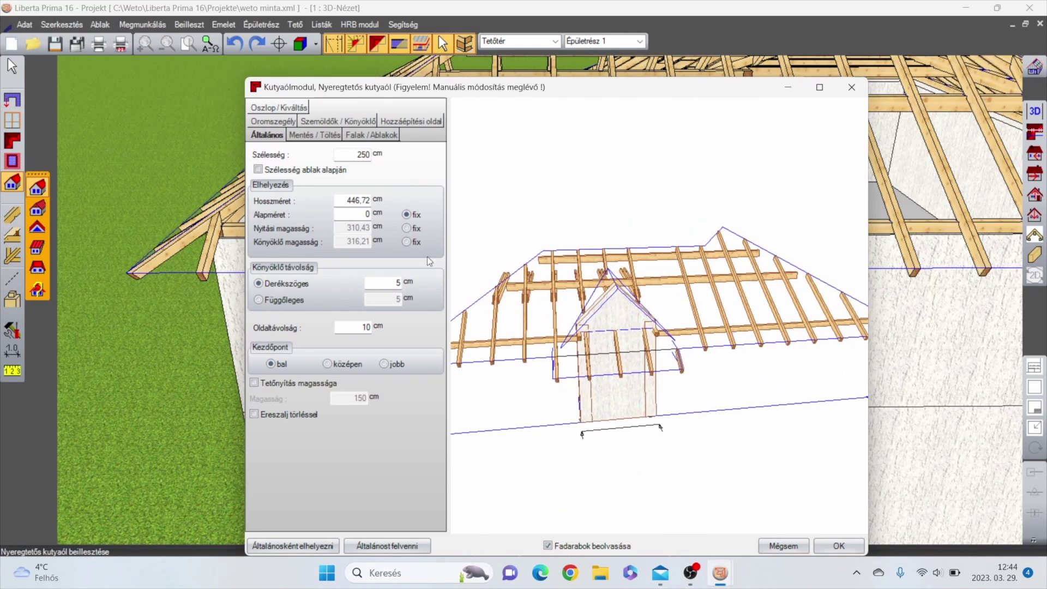
pyautogui.doubleClick(349, 201)
pyautogui.write('500')
pyautogui.click(351, 213)
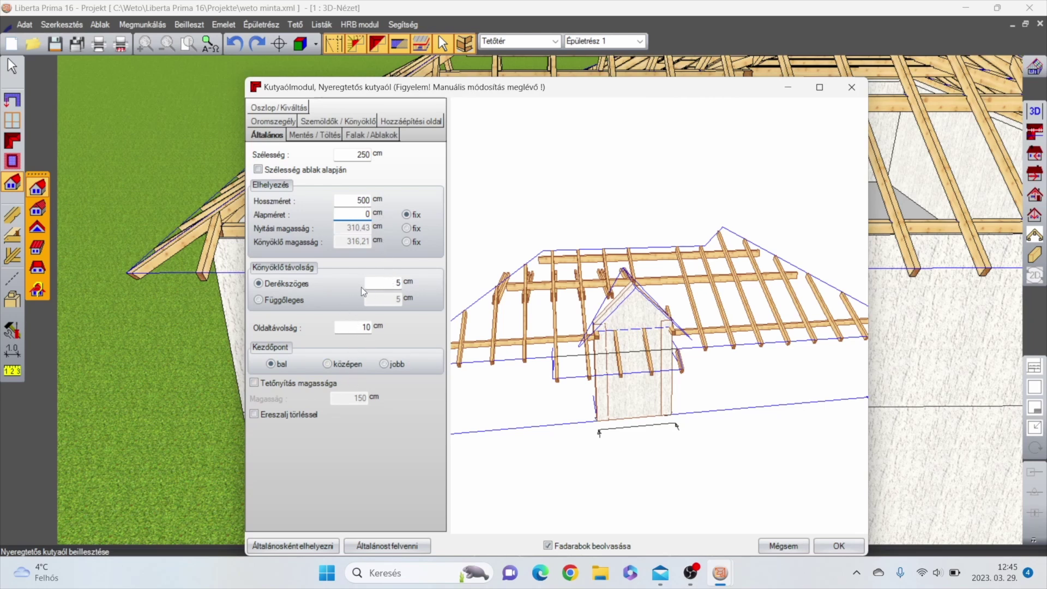
pyautogui.click(328, 364)
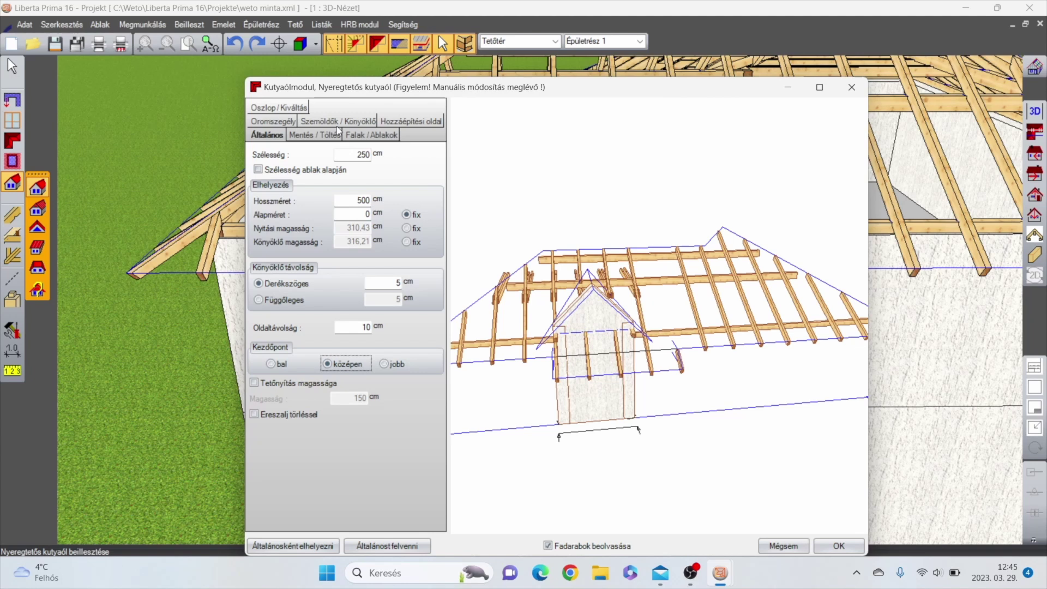
# - Review the dormer's post and trimmer, save and load, lintel and sill, and wall and window settings
pyautogui.click(289, 106)
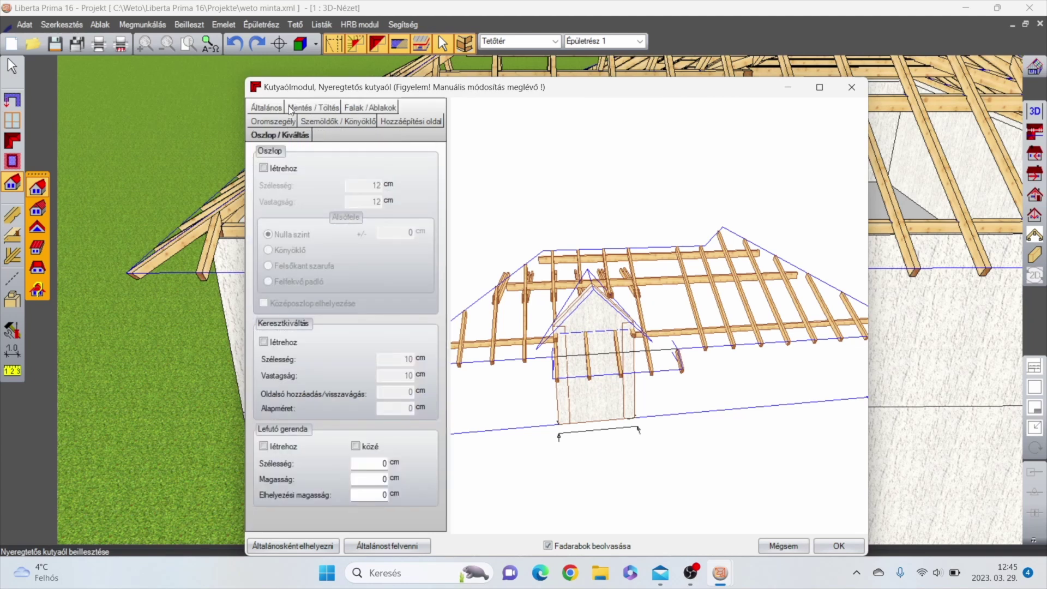
pyautogui.click(280, 109)
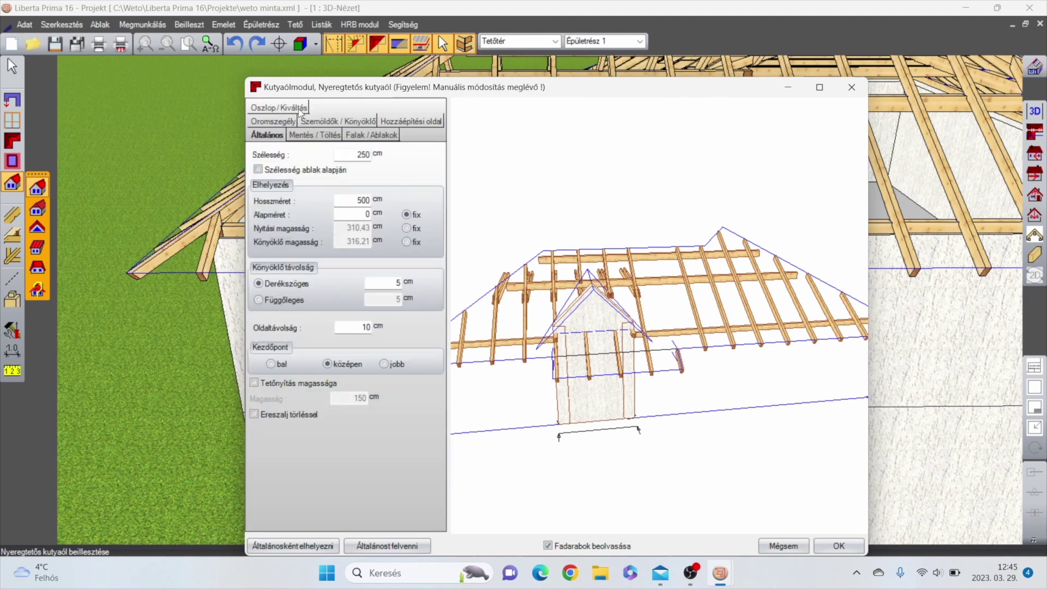
pyautogui.click(307, 135)
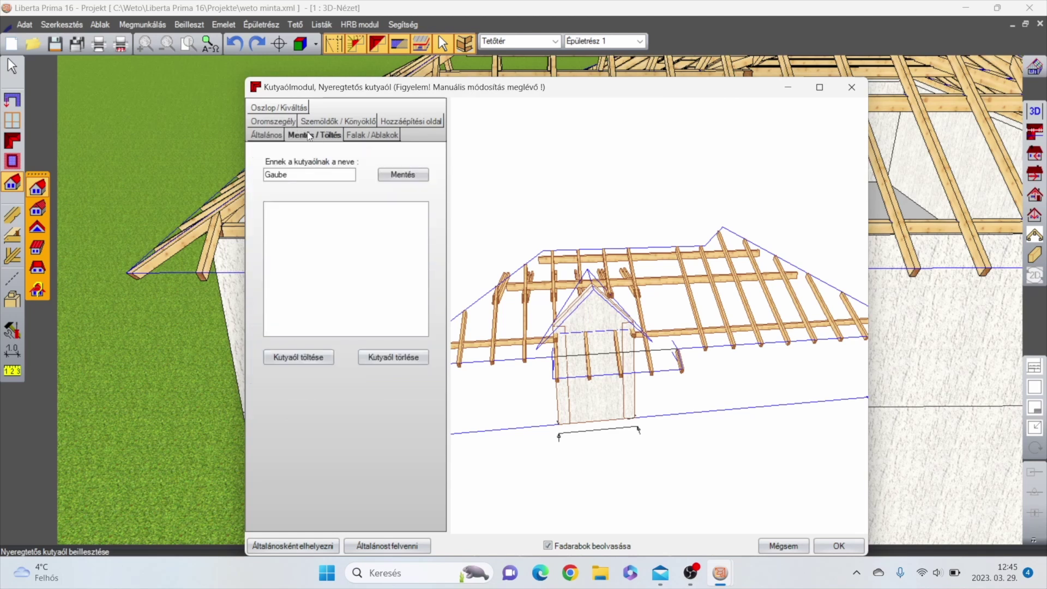
pyautogui.click(331, 123)
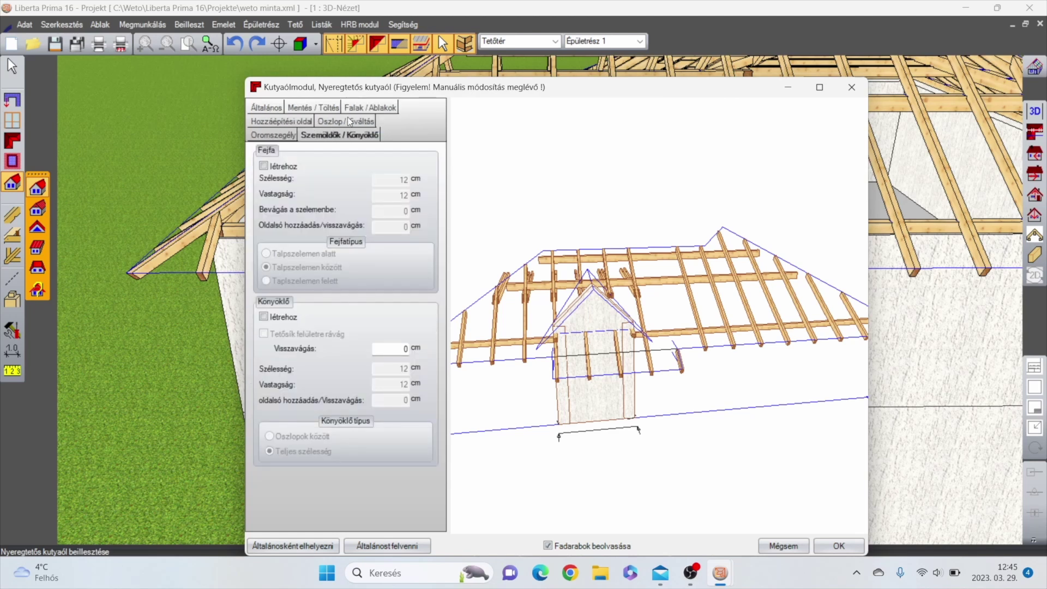
pyautogui.click(347, 117)
pyautogui.click(371, 106)
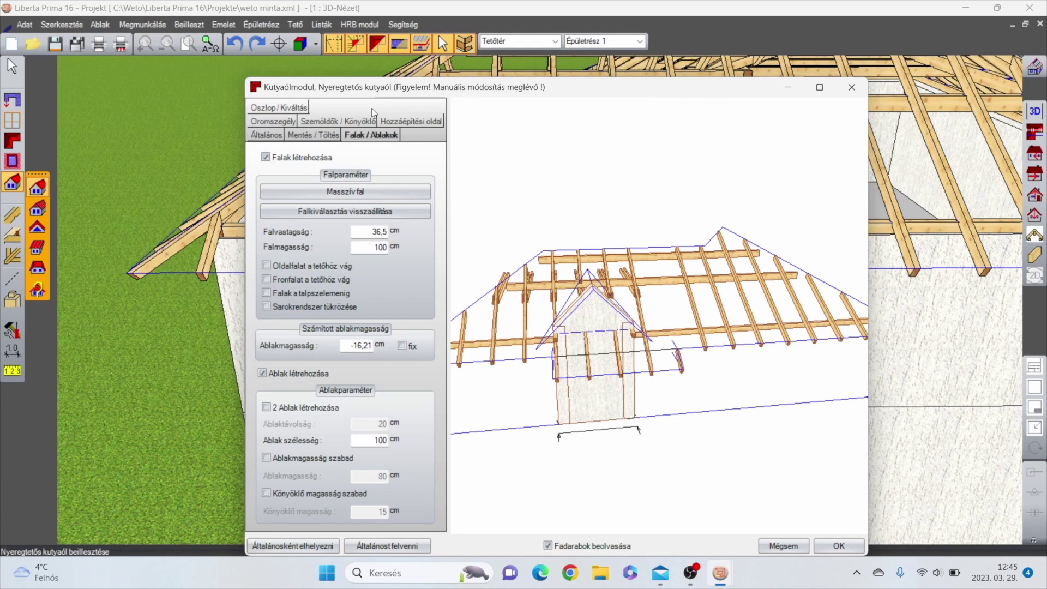
# - Set the left pitch of the dormer's roof profile to 25 degrees and copy it to the right side
pyautogui.click(385, 122)
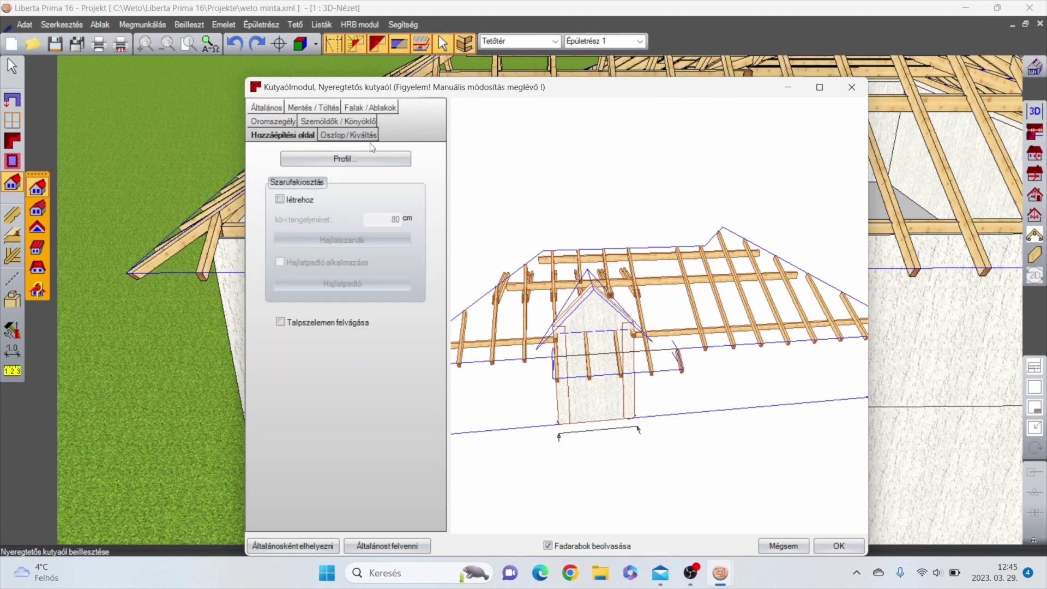
pyautogui.click(336, 158)
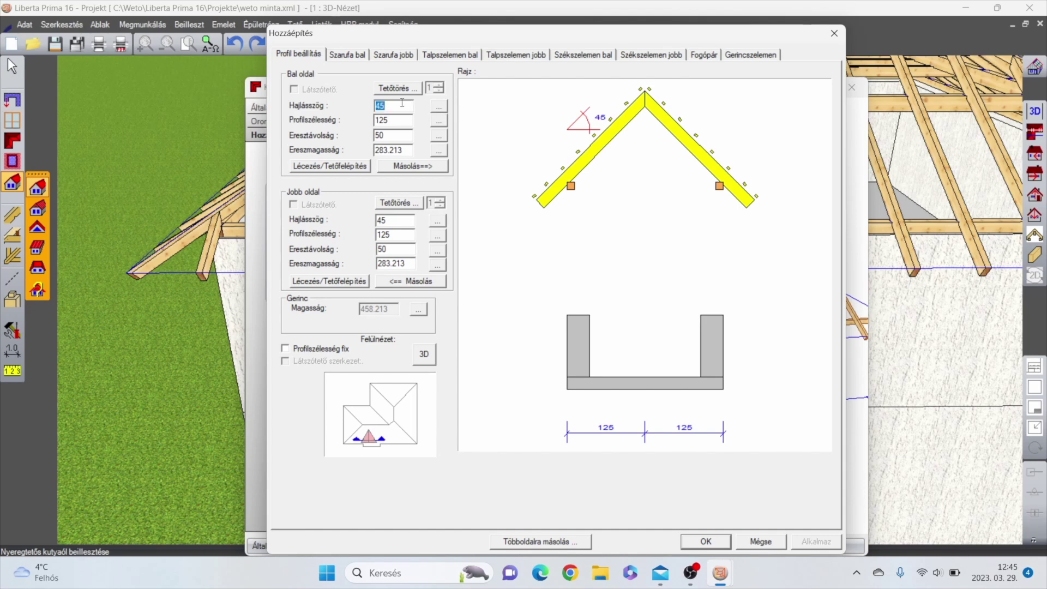
pyautogui.write('25')
pyautogui.click(407, 121)
pyautogui.doubleClick(407, 121)
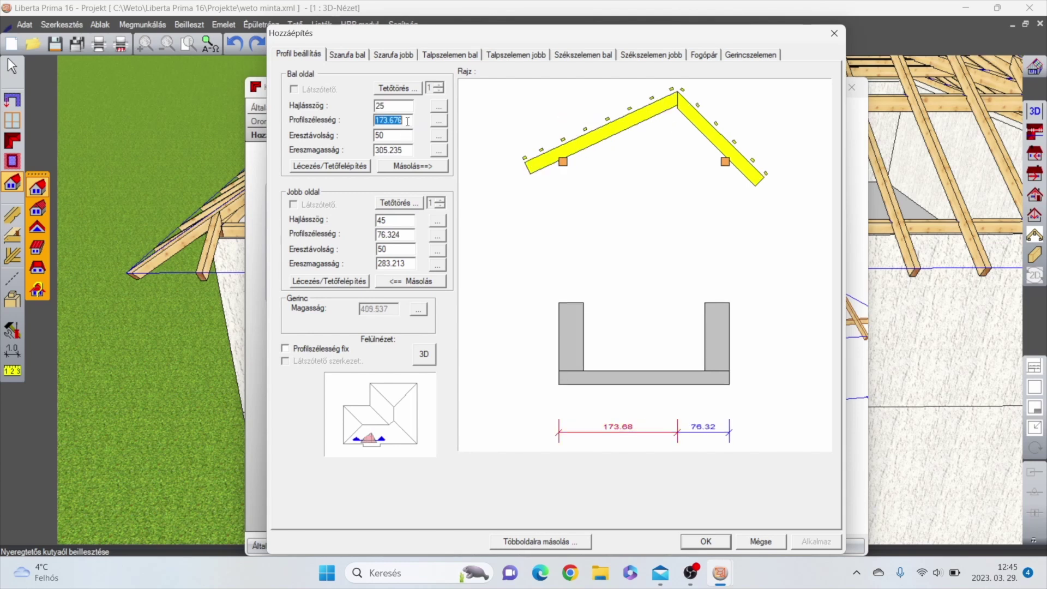
pyautogui.click(408, 165)
# - Try to set the left profile width to 200 cm and copy the left side's values to the right side
pyautogui.doubleClick(408, 121)
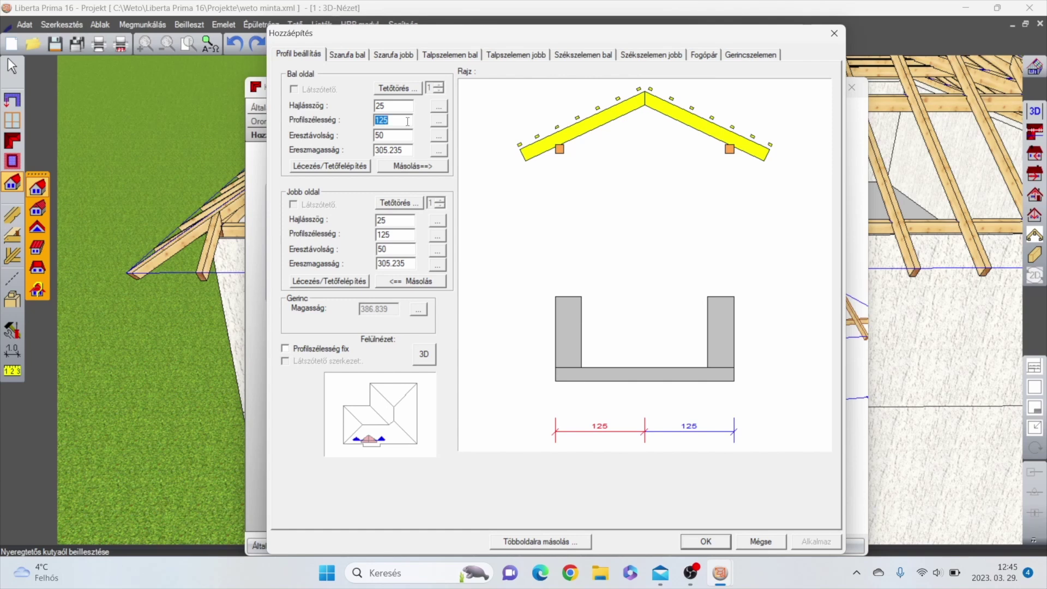
pyautogui.write('200')
pyautogui.press('Return')
pyautogui.click(413, 167)
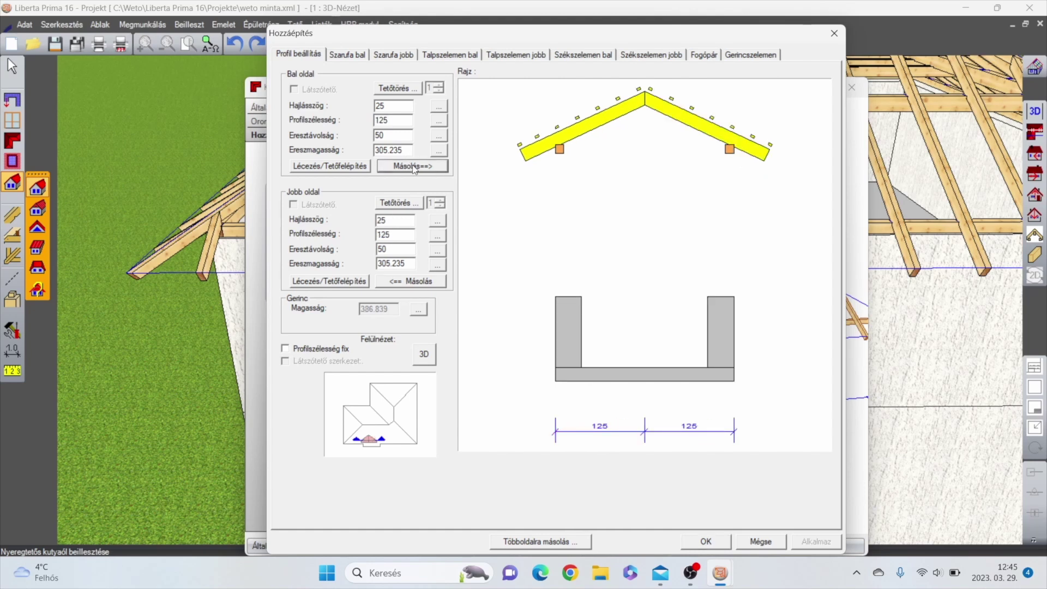
pyautogui.click(406, 120)
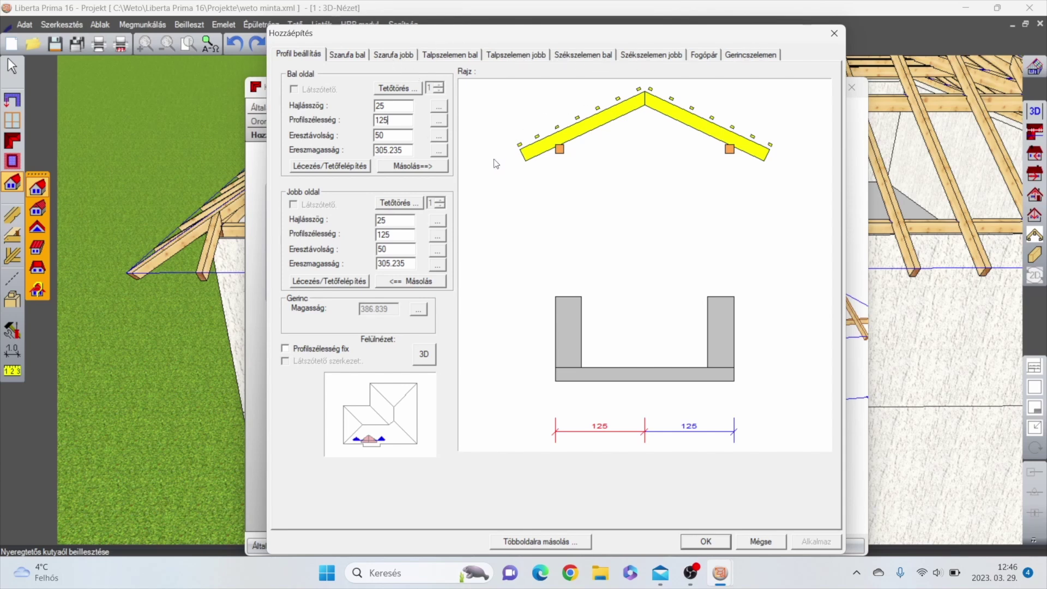
# - Accept the dormer's roof profile and set its wall height to 200 cm
pyautogui.click(707, 540)
pyautogui.moveTo(615, 390); pyautogui.dragTo(551, 333)
pyautogui.click(370, 107)
pyautogui.click(349, 345)
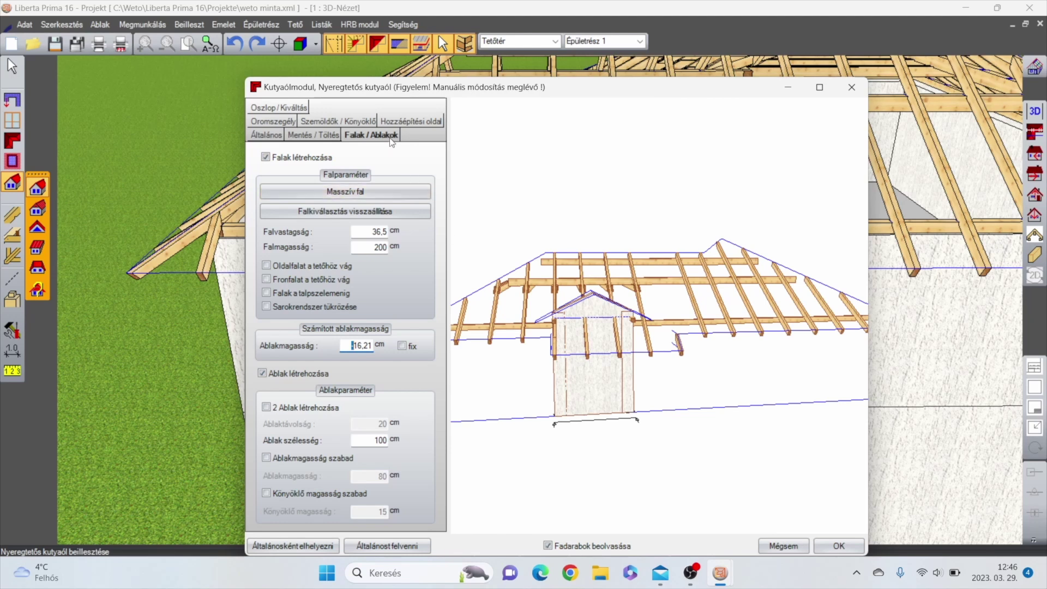
pyautogui.click(401, 122)
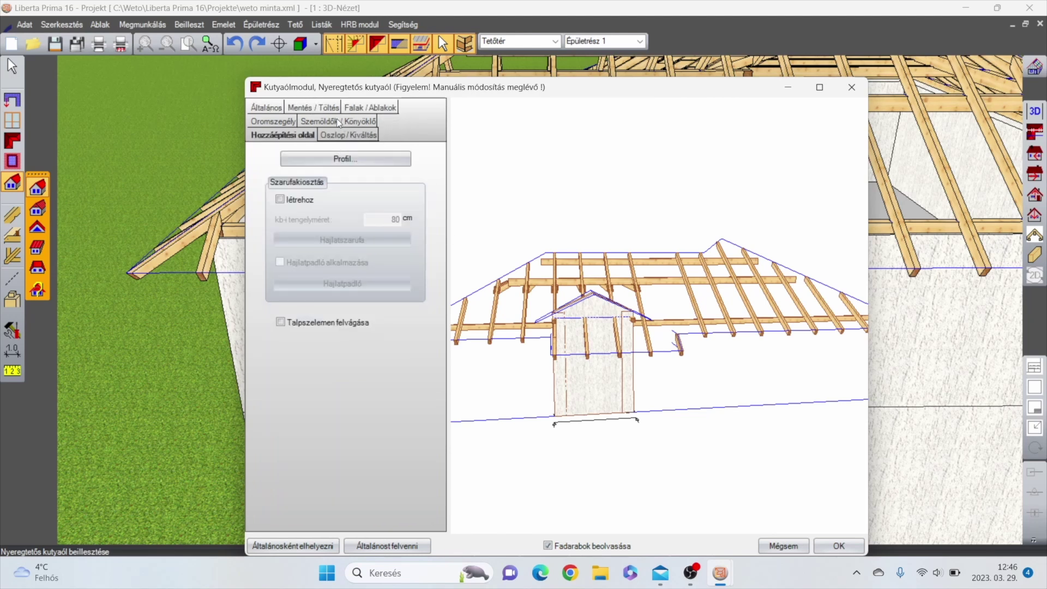
# - Accept the gable dormer's settings to insert it into the main roof surface above the wall window
pyautogui.click(324, 111)
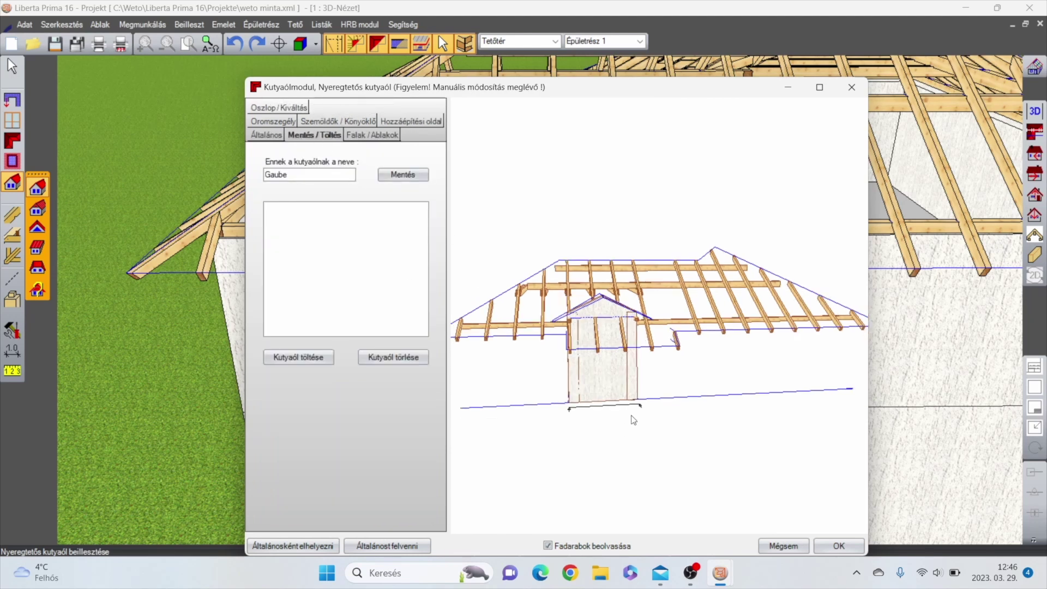
pyautogui.click(838, 545)
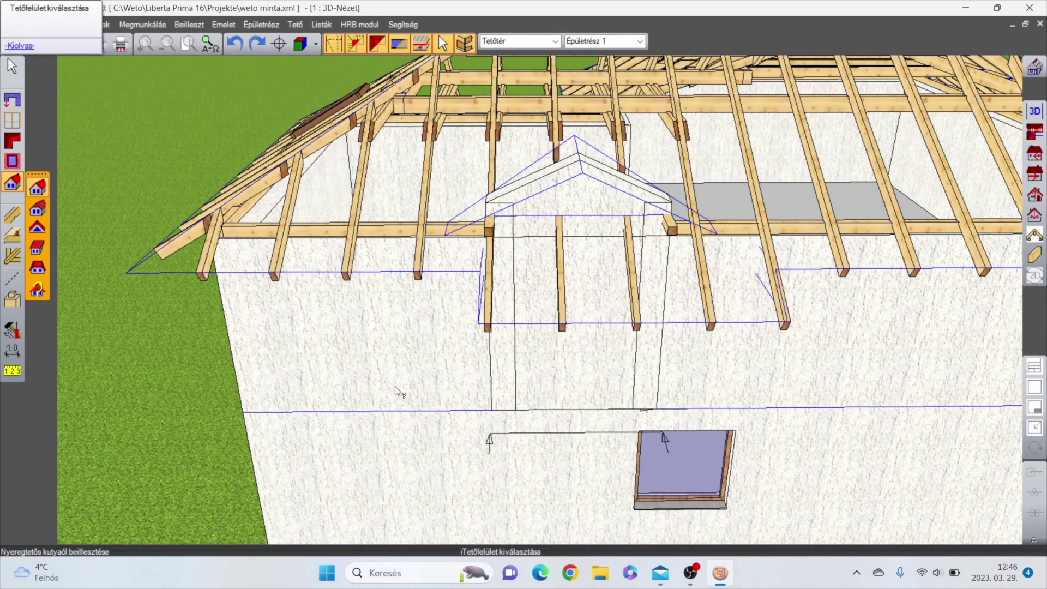
pyautogui.moveTo(456, 385); pyautogui.dragTo(388, 362, button='middle')
pyautogui.click(636, 161)
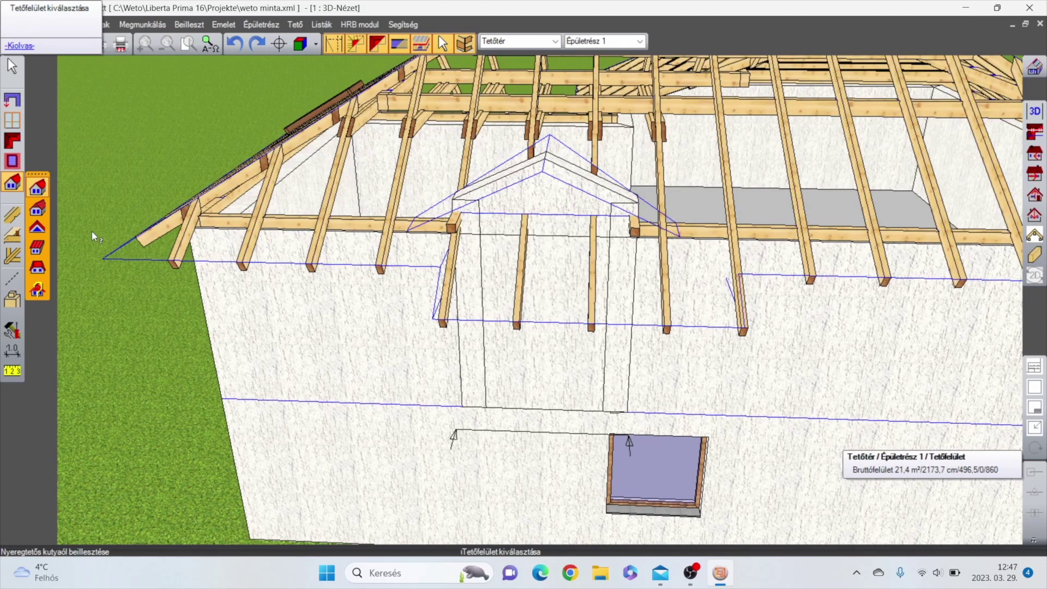
# - Add rafters at 70 cm target spacing on the dormer slope facing away from the roof window, with fixed rafters at both ends
pyautogui.click(12, 215)
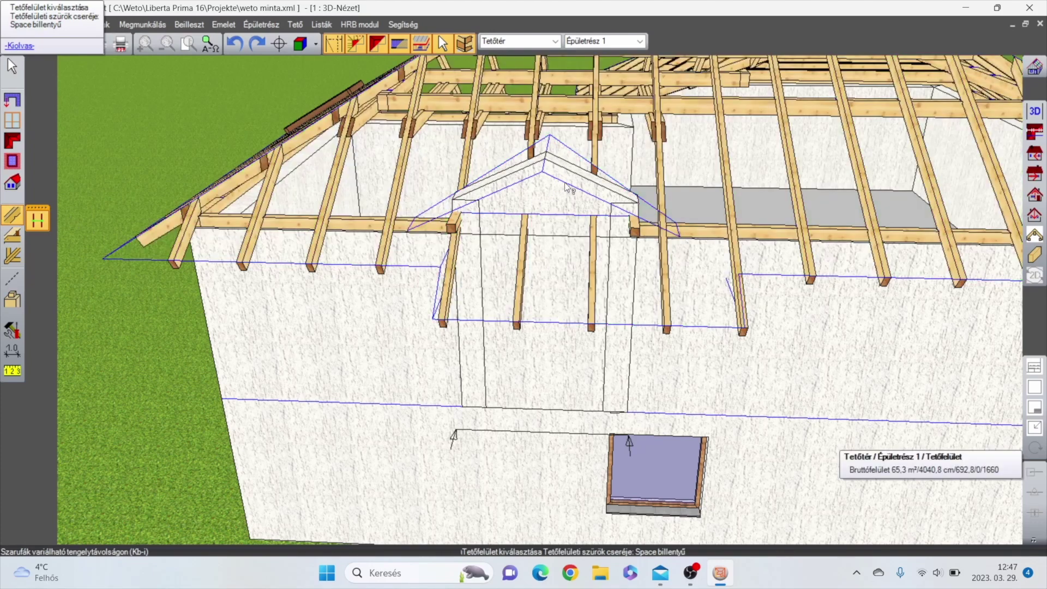
pyautogui.scroll(1, 538, 203)
pyautogui.moveTo(538, 203); pyautogui.dragTo(263, 228, button='middle')
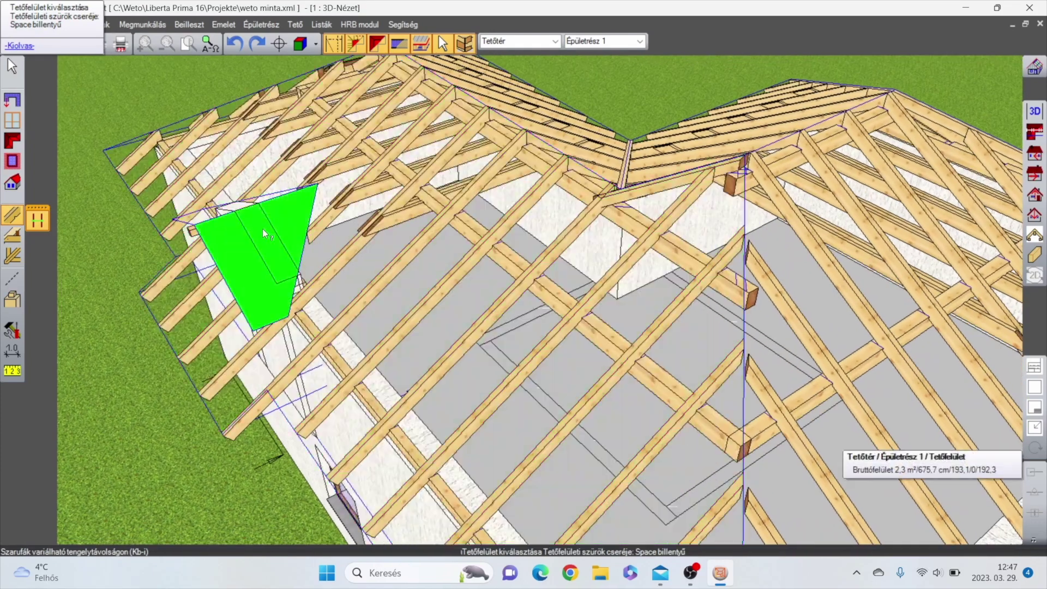
pyautogui.click(261, 228)
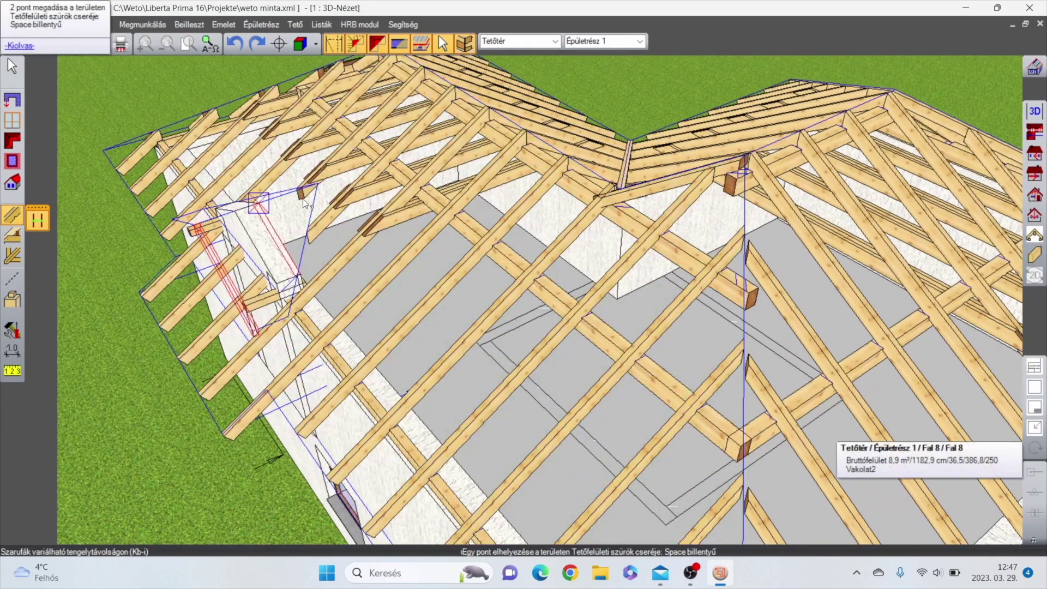
pyautogui.click(315, 188)
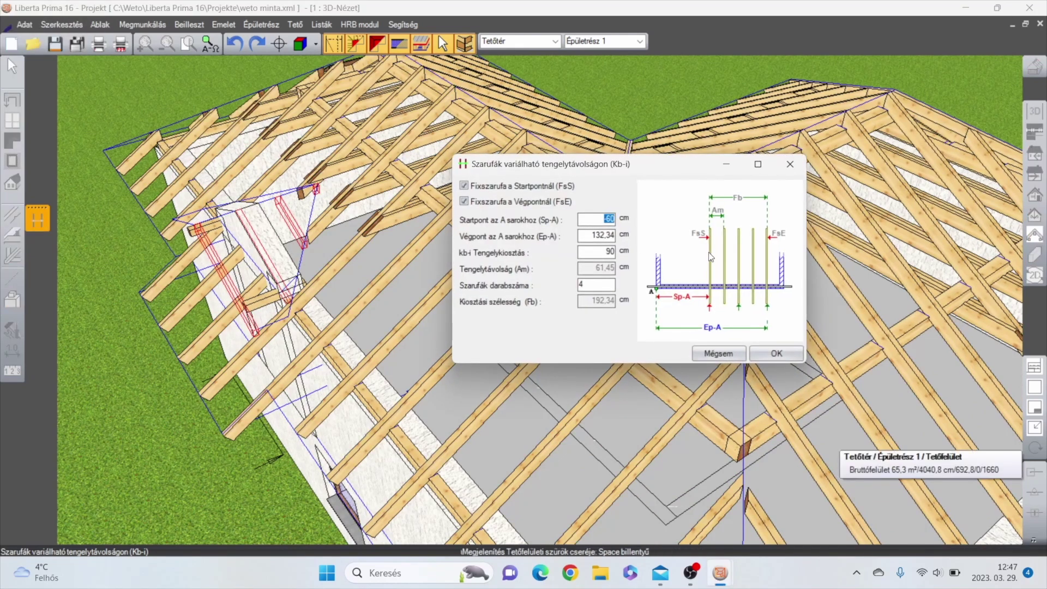
pyautogui.doubleClick(607, 250)
pyautogui.write('7')
pyautogui.click(763, 354)
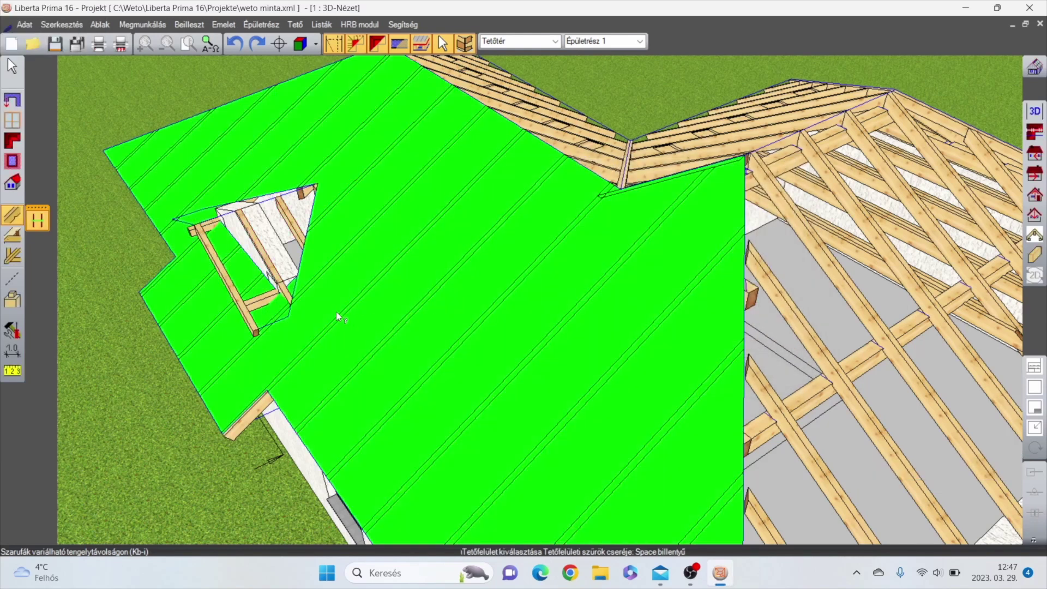
# - Add rafters with the same 70 cm target spacing on the dormer slope facing the roof window
pyautogui.moveTo(355, 329); pyautogui.dragTo(725, 319, button='middle')
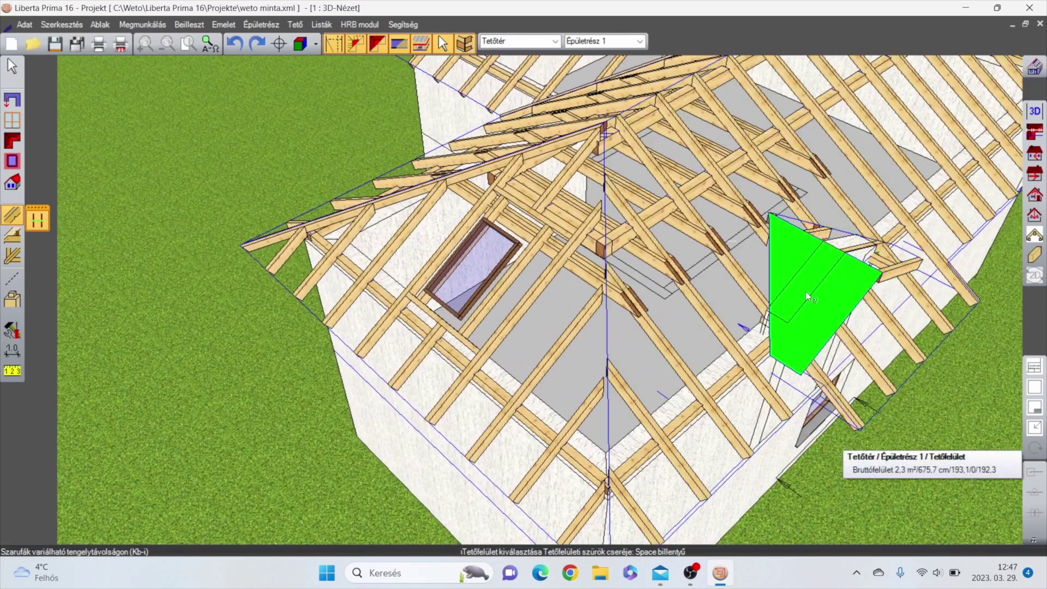
pyautogui.click(813, 289)
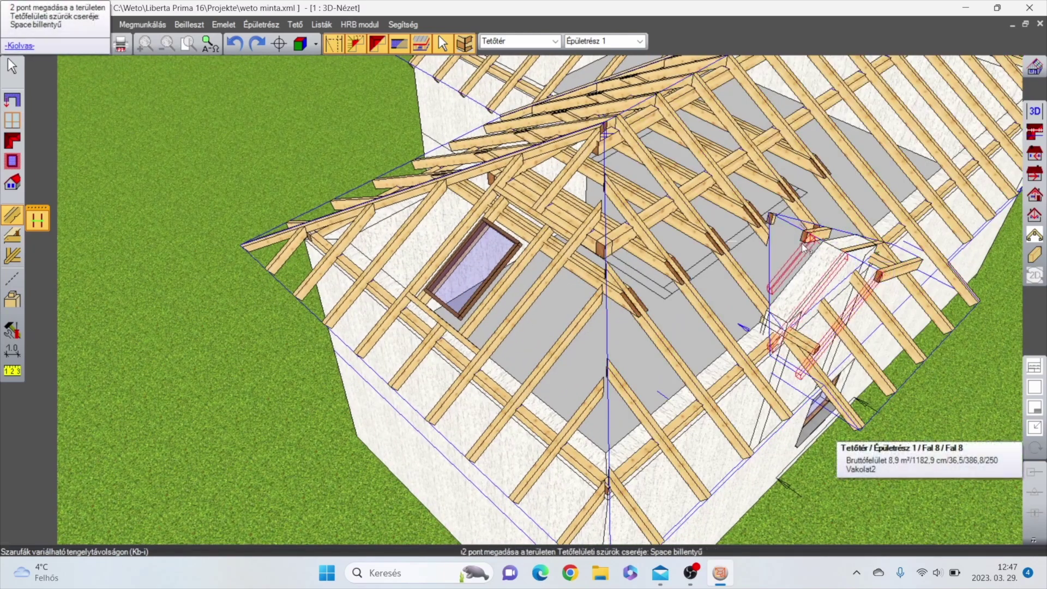
pyautogui.click(776, 220)
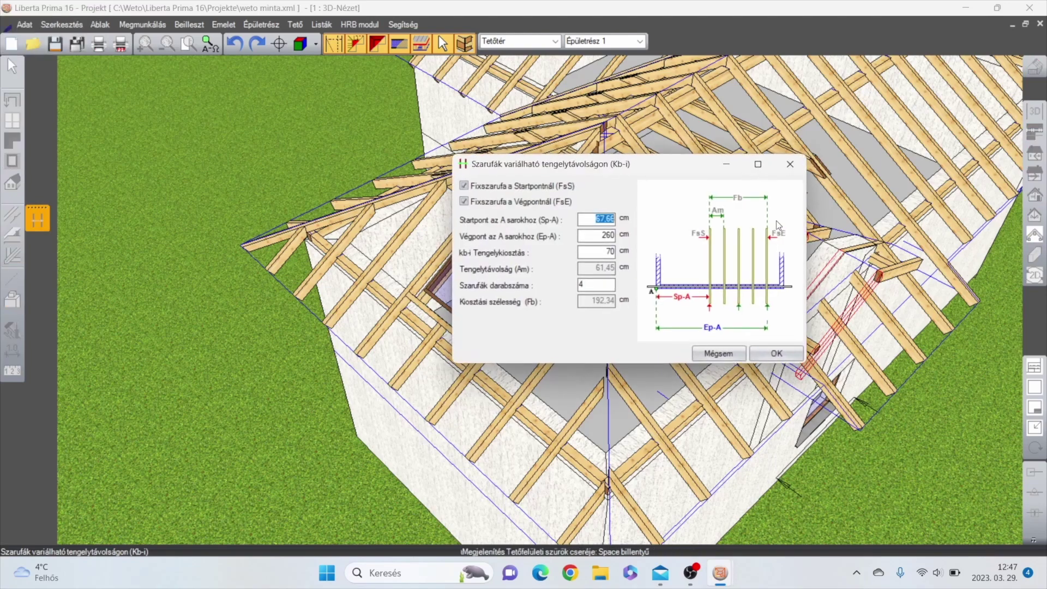
pyautogui.click(777, 353)
# - Start a valley rafter in the dormer valley nearer the roof window, with Alapelhúzással and mélyebre helyez both off
pyautogui.moveTo(806, 436)
pyautogui.mouseDown(button='middle')
pyautogui.moveTo(782, 388)
pyautogui.moveTo(774, 403)
pyautogui.moveTo(790, 430)
pyautogui.mouseUp(button='middle')
pyautogui.scroll(-3, 780, 388)
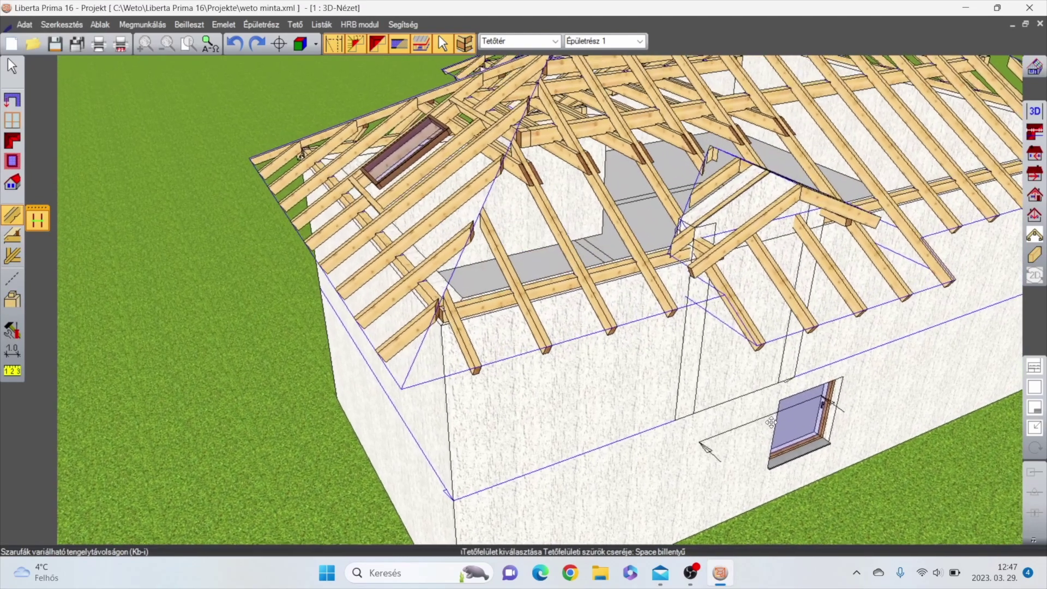
pyautogui.scroll(3, 792, 433)
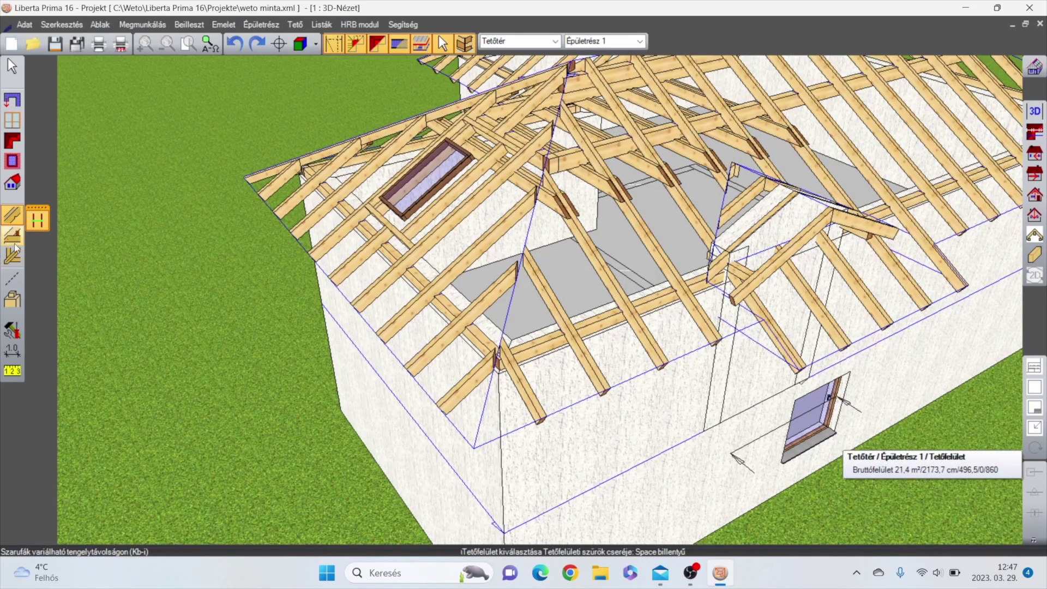
pyautogui.click(11, 263)
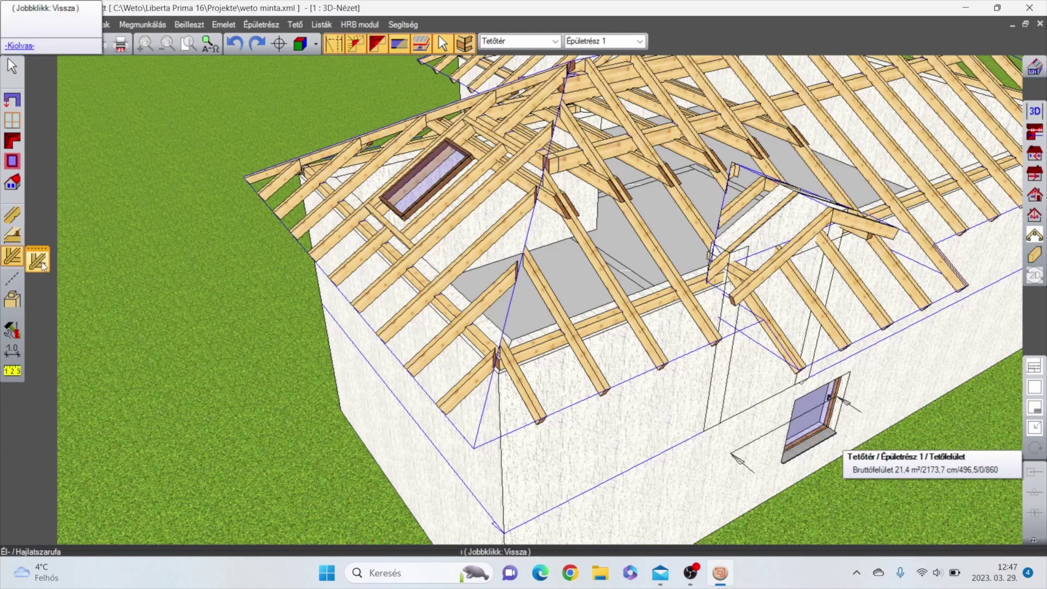
pyautogui.click(44, 266)
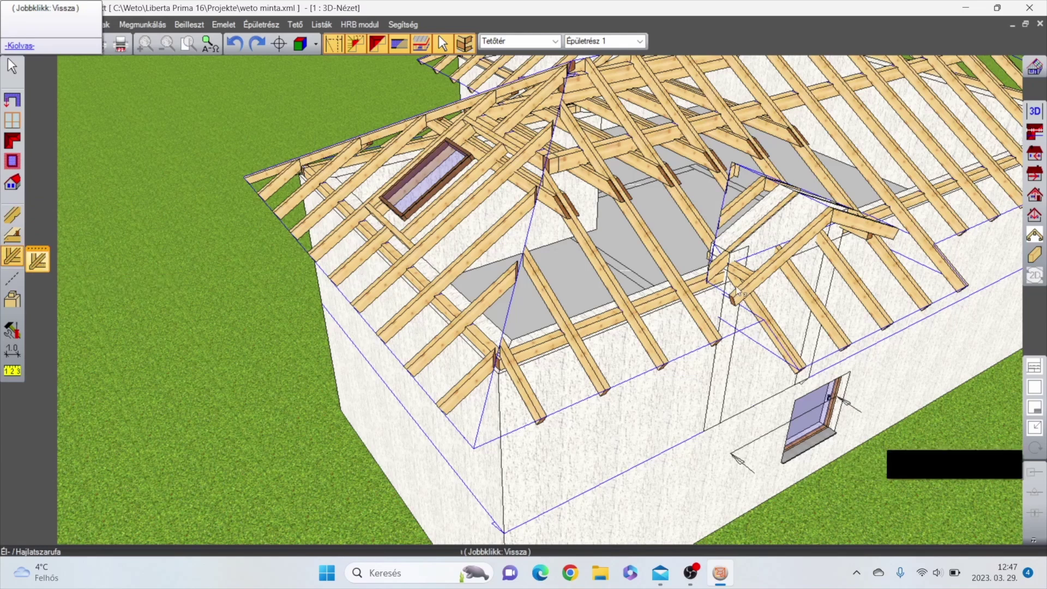
pyautogui.click(731, 202)
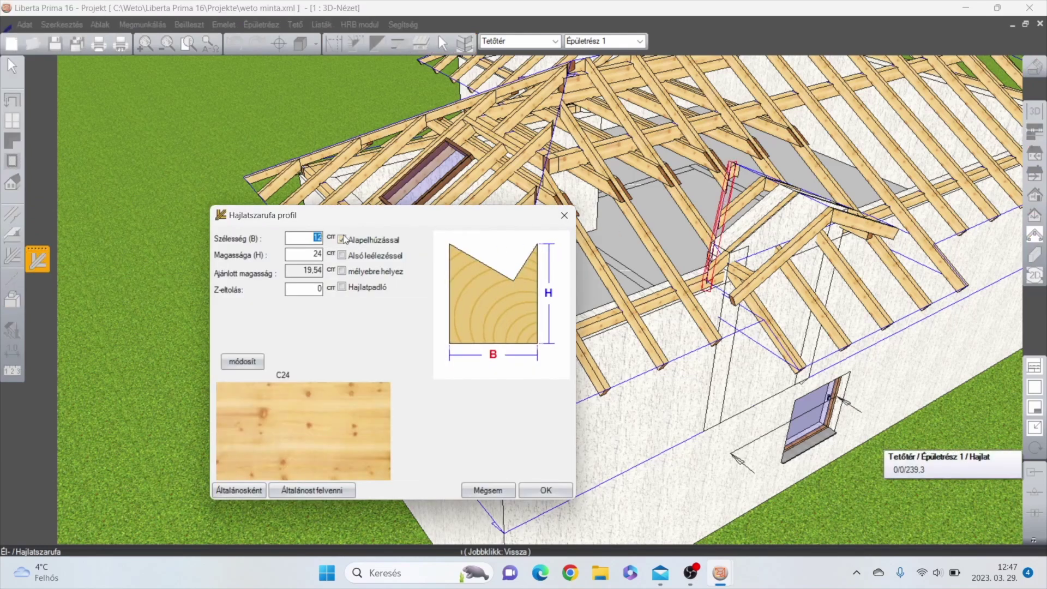
pyautogui.click(342, 239)
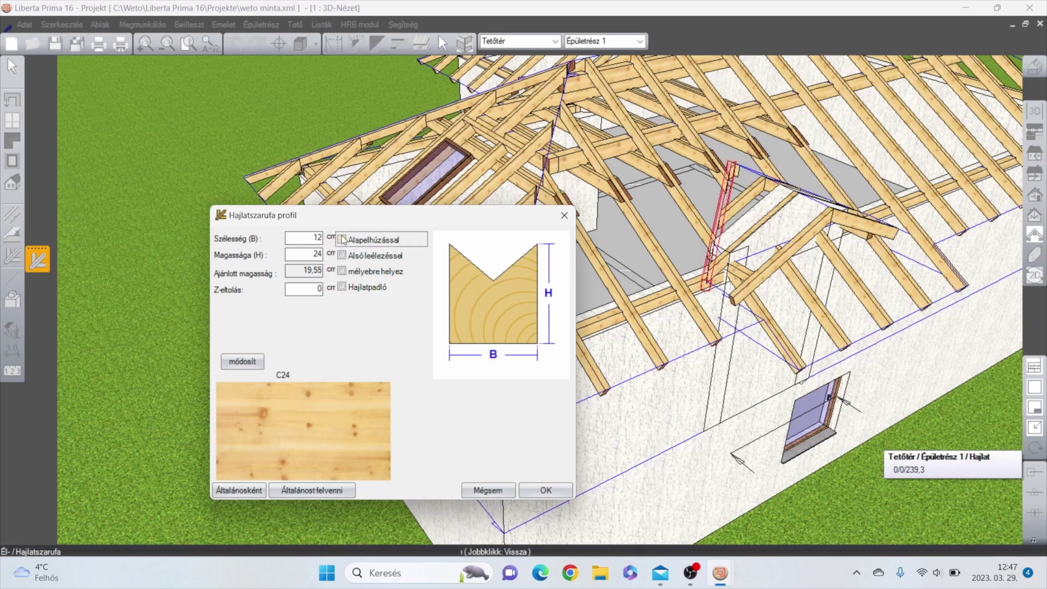
pyautogui.click(342, 271)
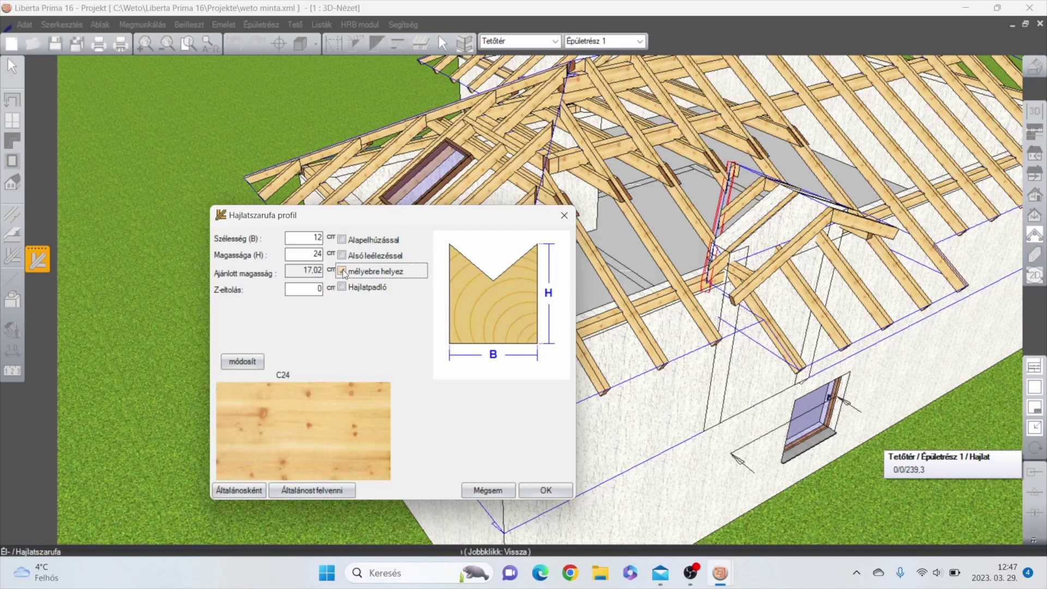
pyautogui.click(343, 271)
# - Set the valley rafter's width to 10 cm and height to 15 cm, and insert it
pyautogui.doubleClick(310, 237)
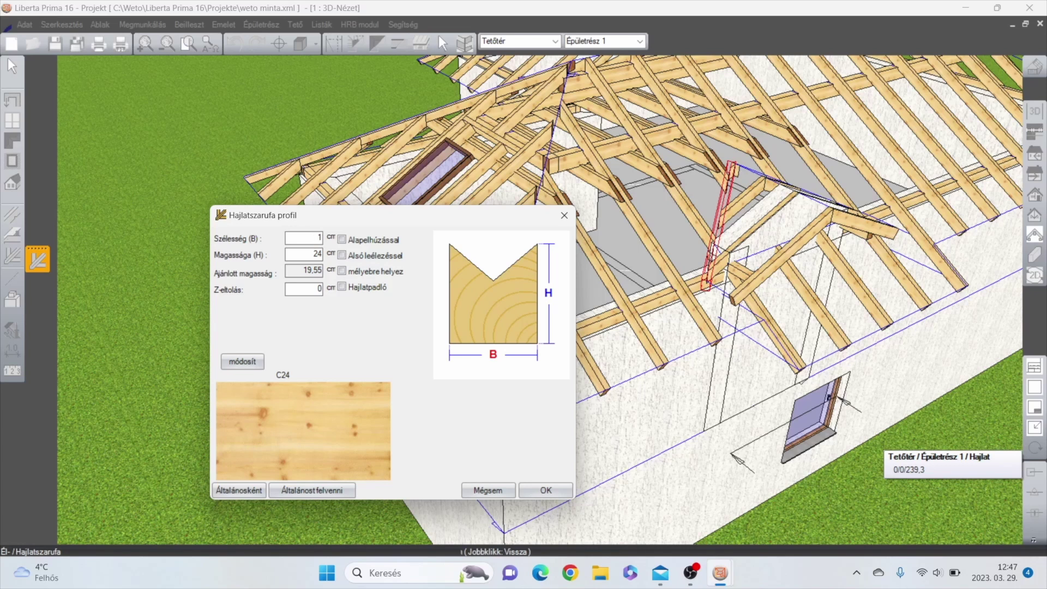
pyautogui.doubleClick(313, 252)
pyautogui.write('15')
pyautogui.click(313, 237)
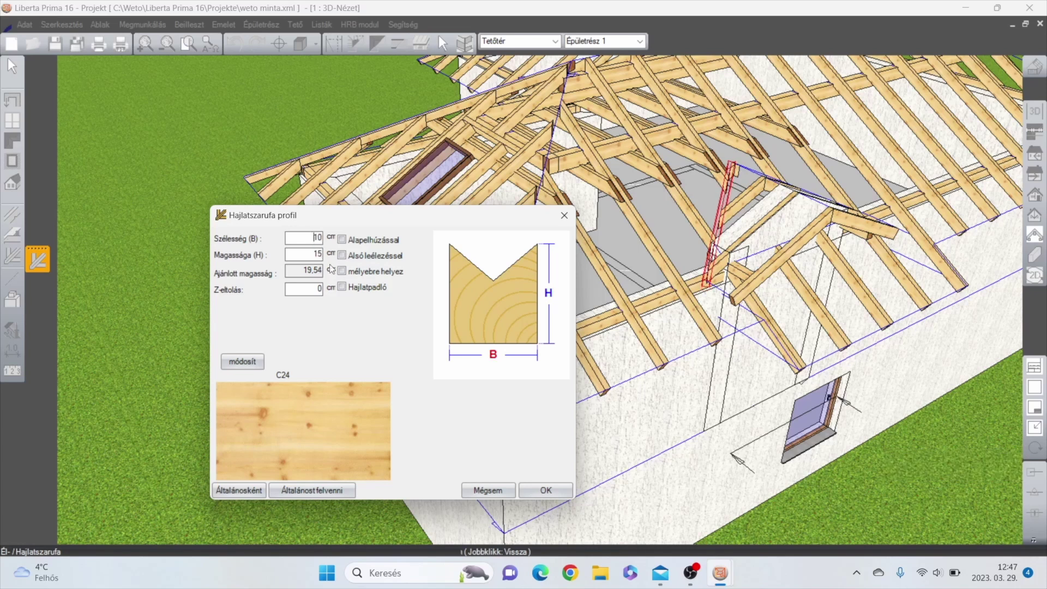
pyautogui.click(545, 490)
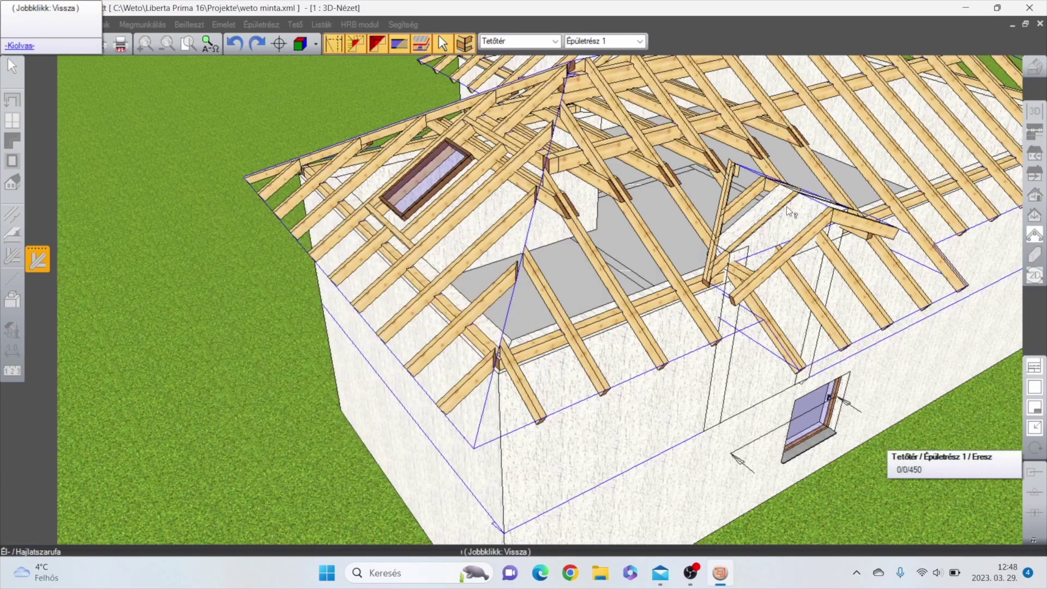
# - Insert a matching 10 × 15 cm valley rafter in the dormer's opposite valley and turn the timber construction display back on
pyautogui.moveTo(730, 251); pyautogui.dragTo(451, 244, button='middle')
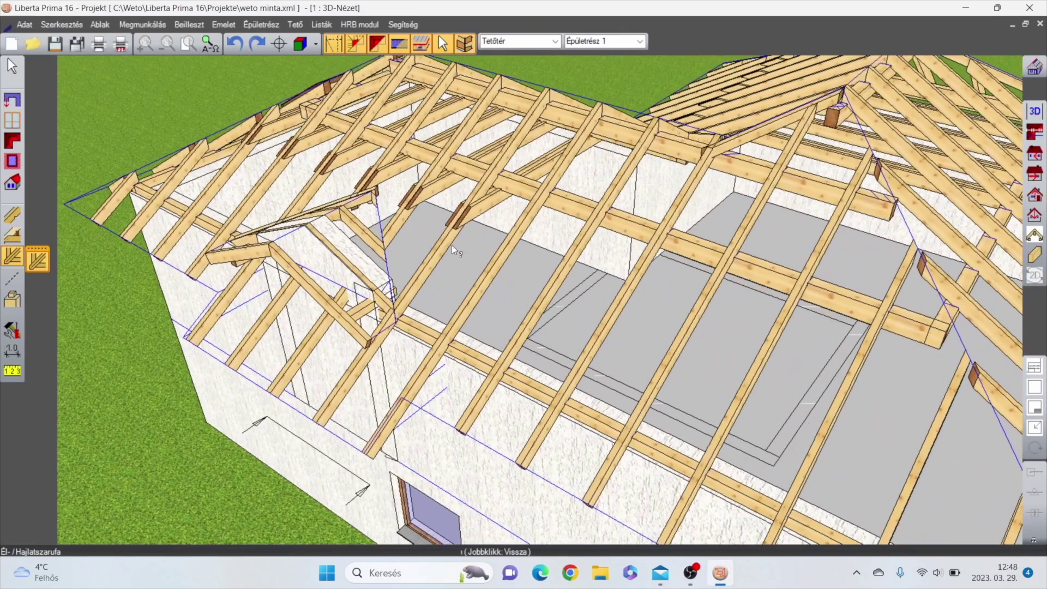
pyautogui.click(380, 259)
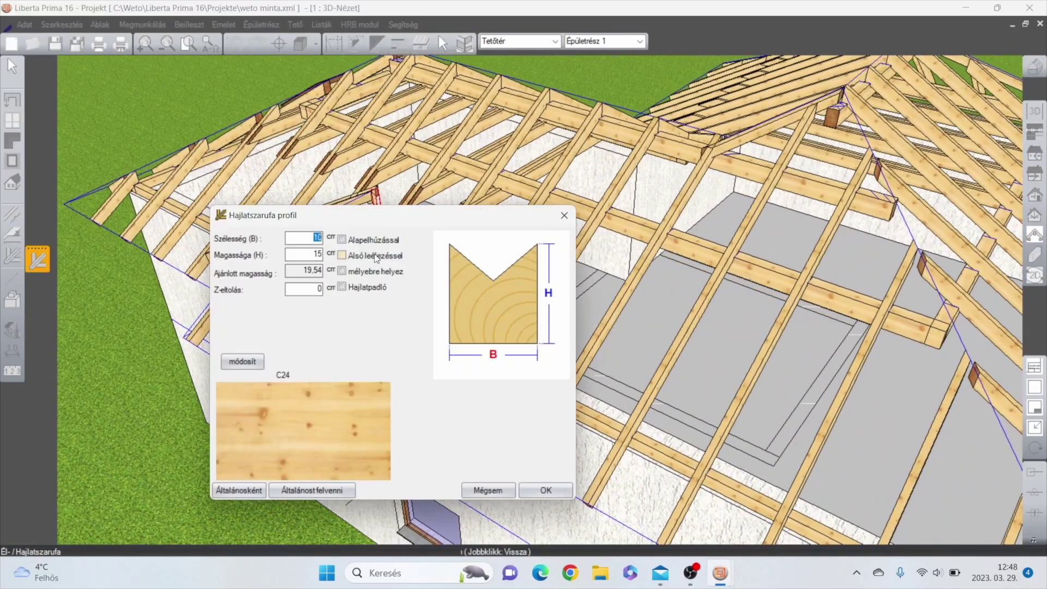
pyautogui.click(532, 487)
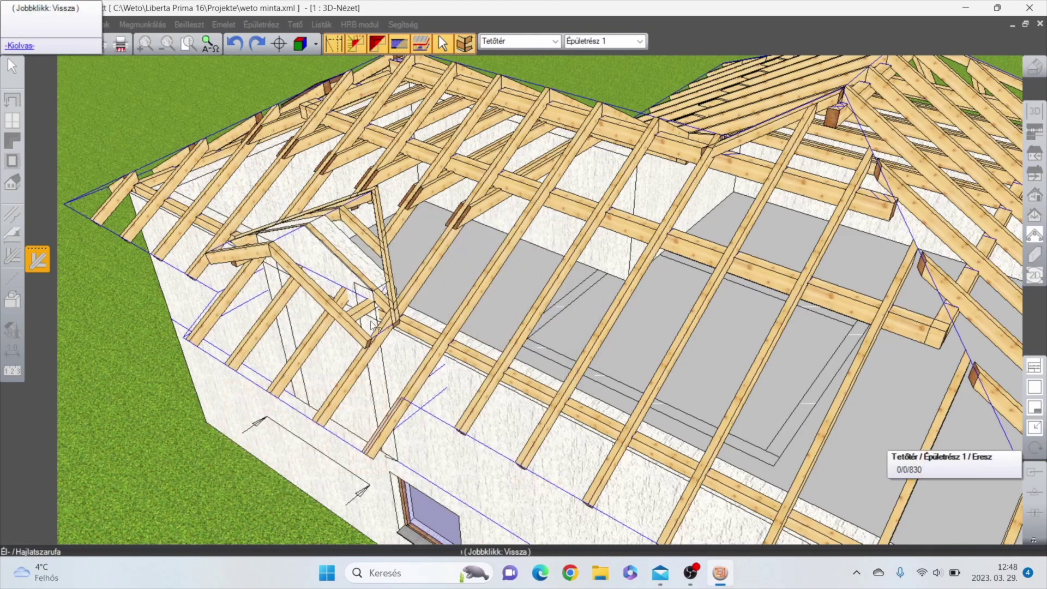
pyautogui.moveTo(113, 377); pyautogui.dragTo(315, 317, button='middle')
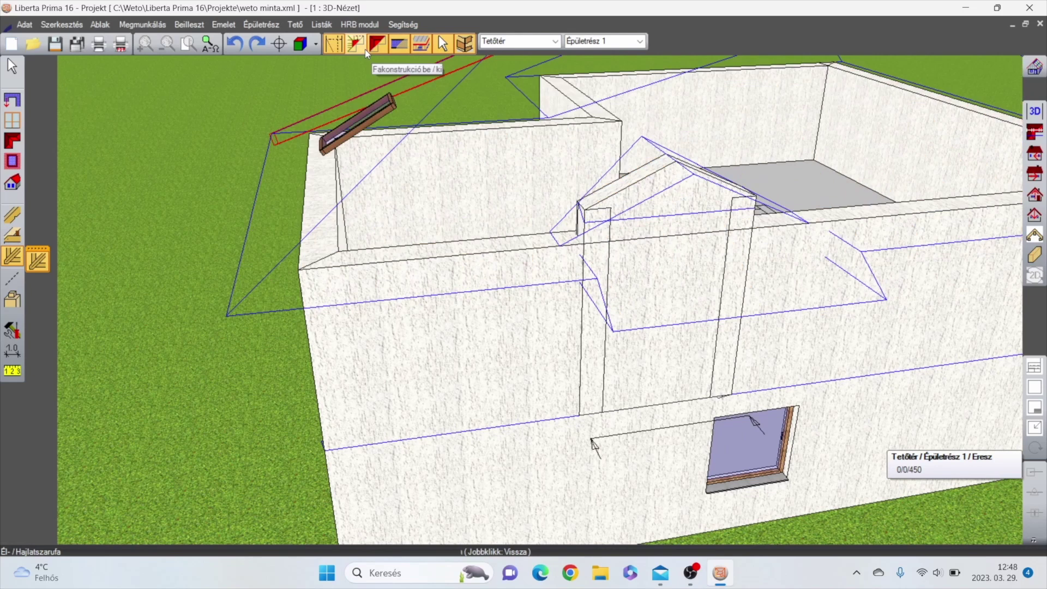
pyautogui.click(365, 48)
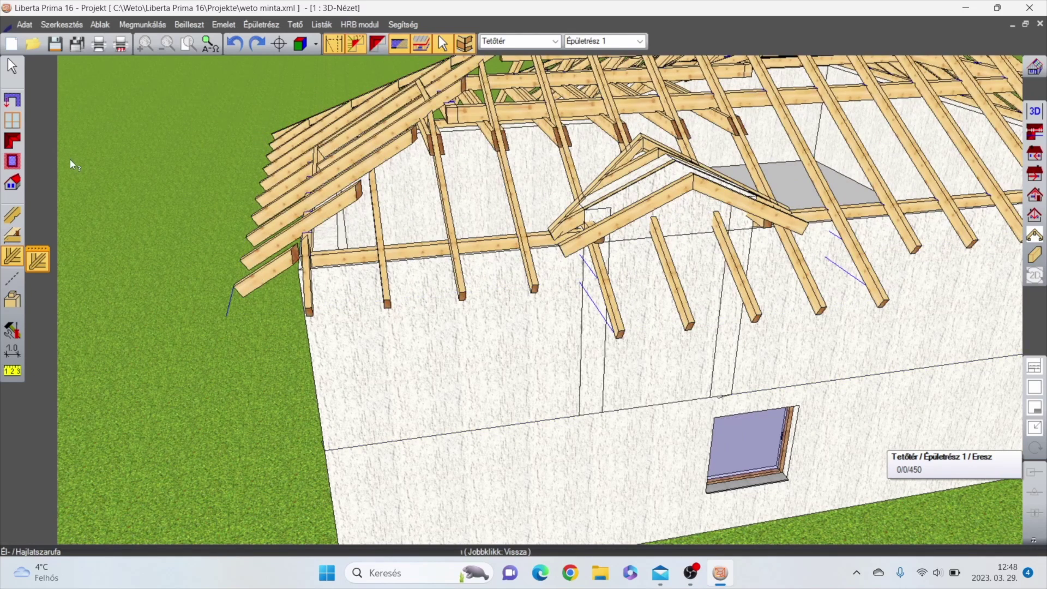